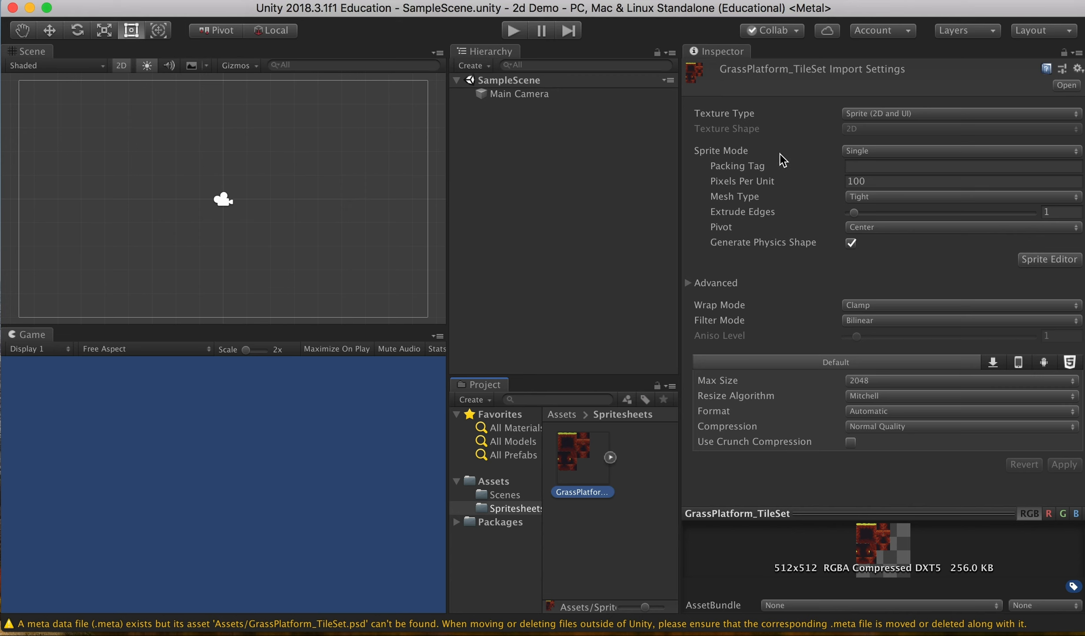
Step: Switch GrassPlatform_TileSet's Sprite Mode to Multiple and apply the import change
click(878, 152)
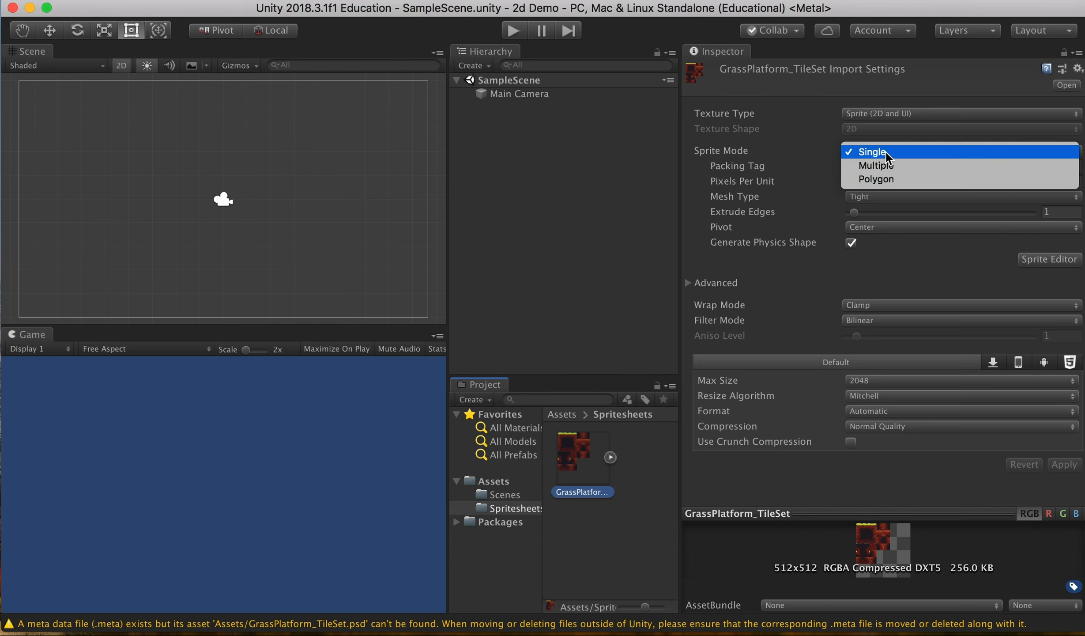
click(919, 165)
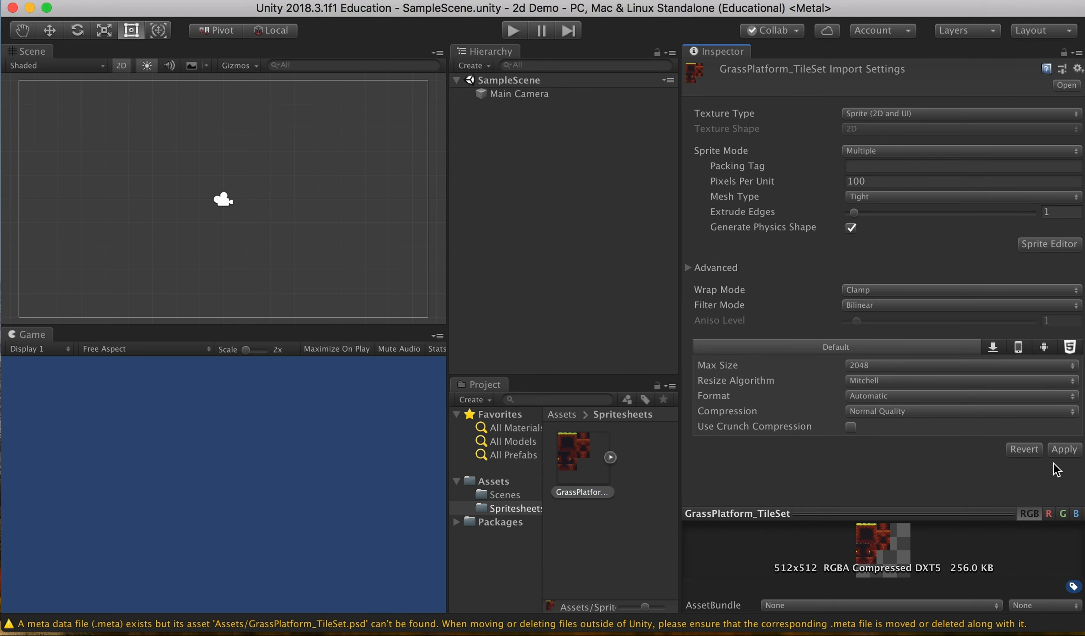
click(1064, 449)
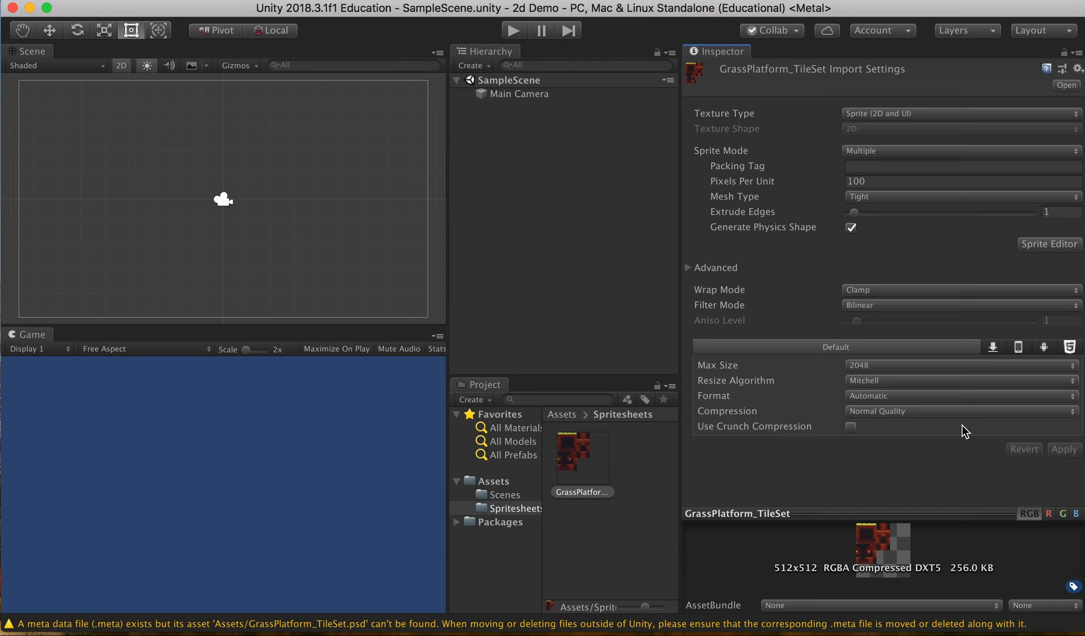
Step: In the Sprite Editor, slice the tileset Grid By Cell Size at 64×64 and apply
click(1041, 243)
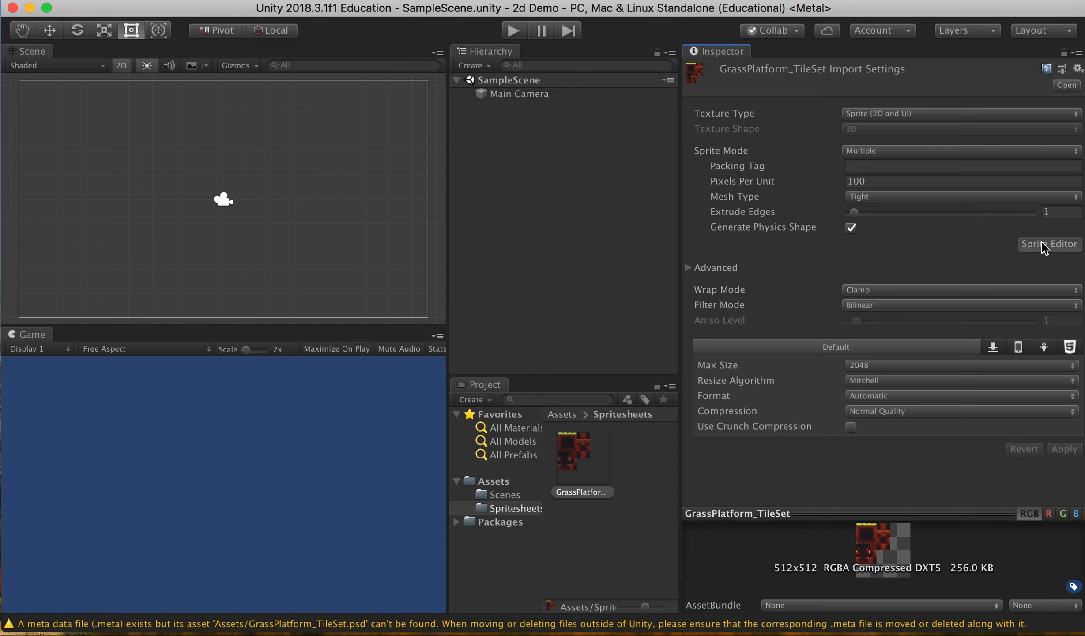
drag(31, 6, 747, 40)
click(689, 62)
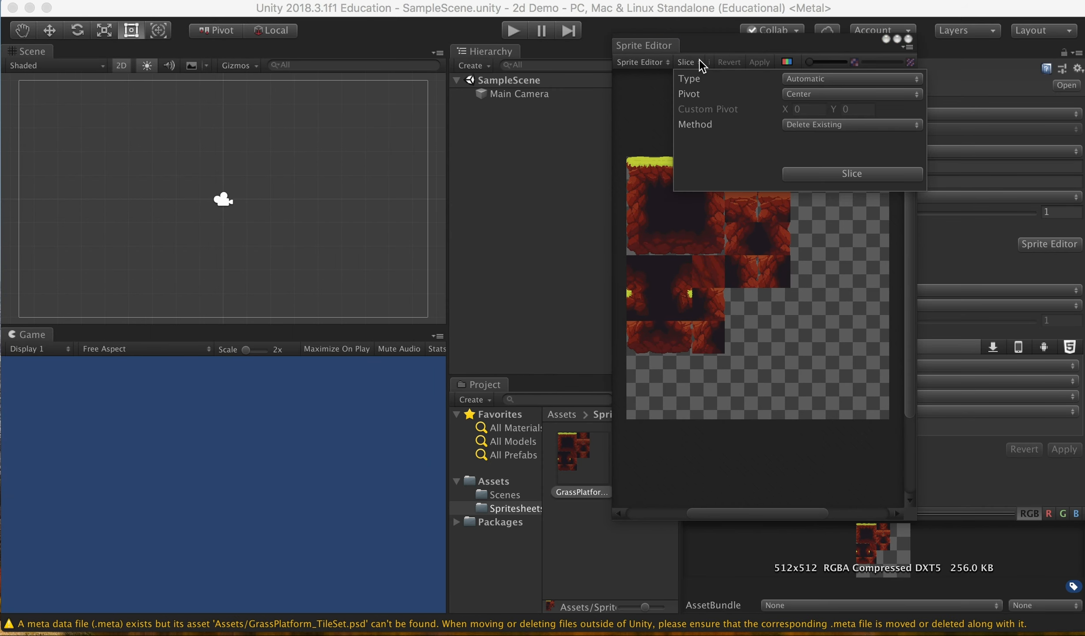
click(856, 81)
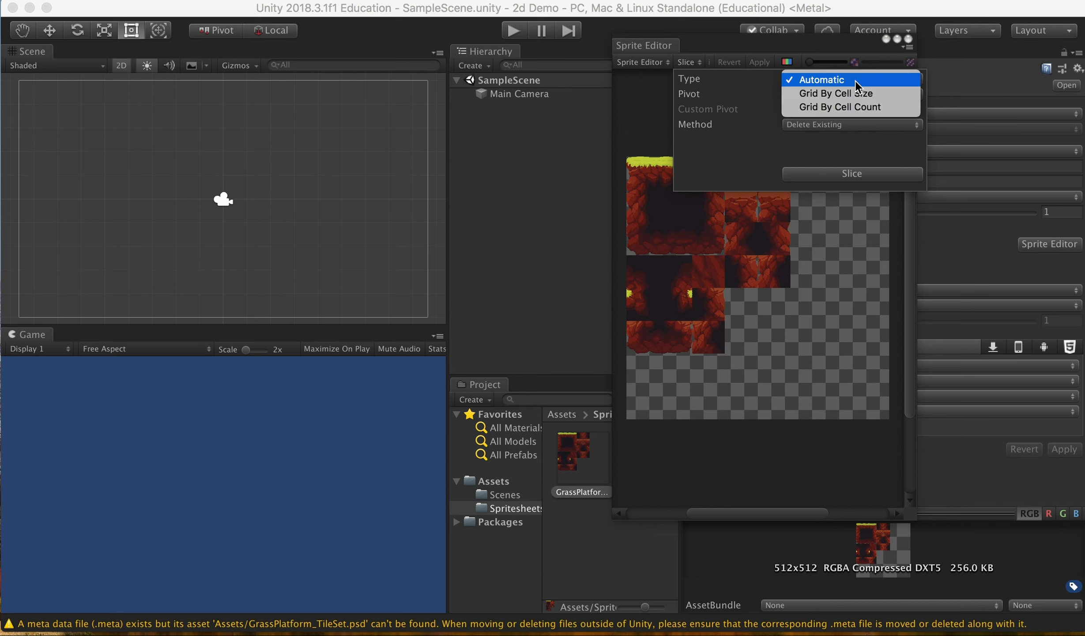
click(861, 94)
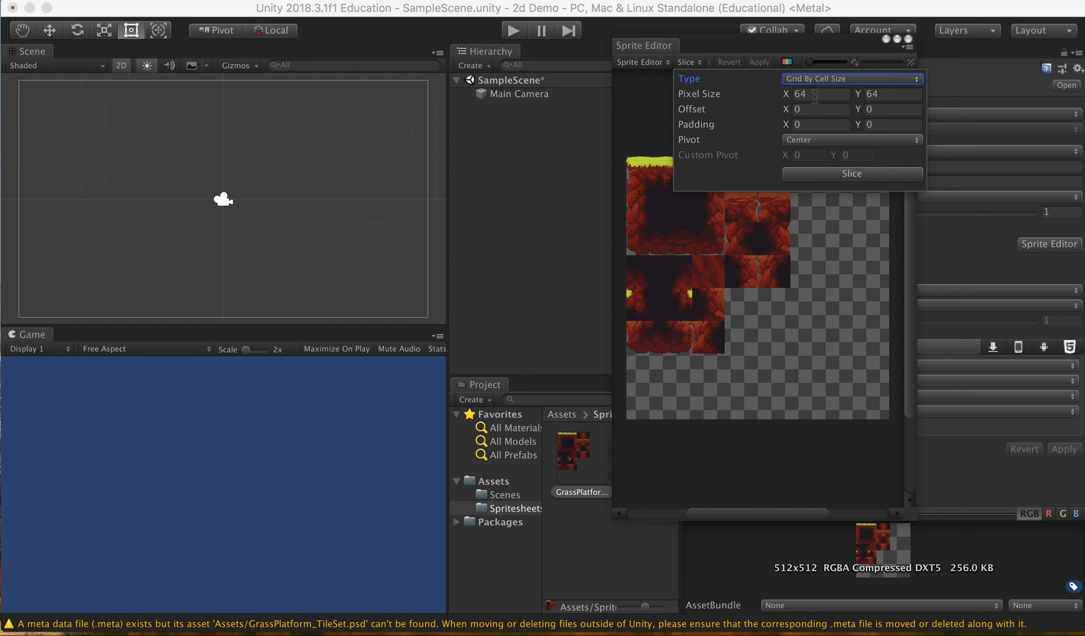
click(857, 174)
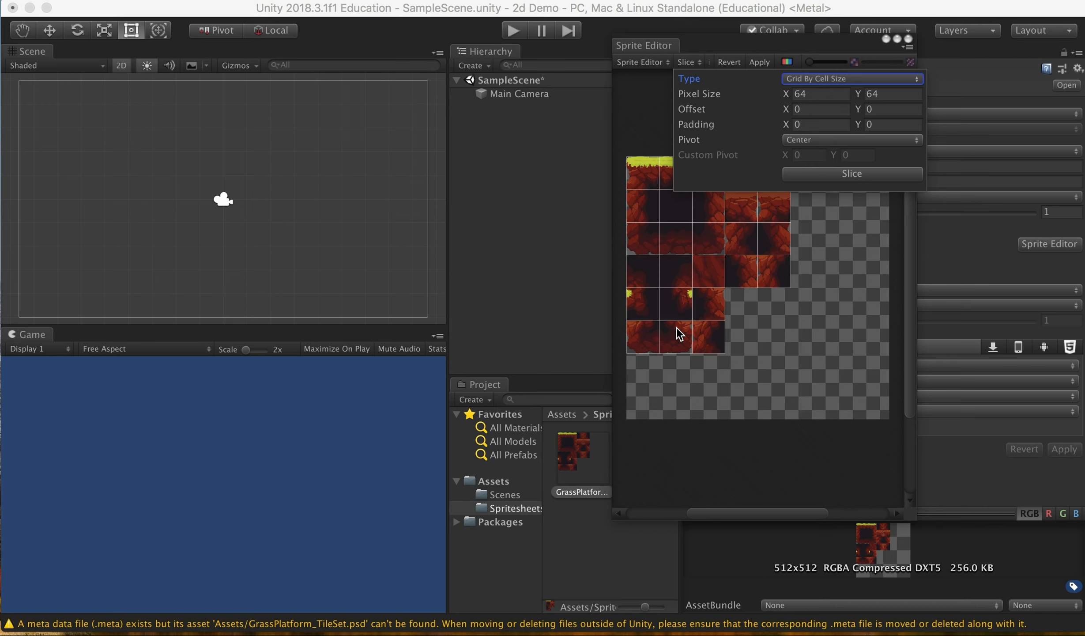
click(762, 62)
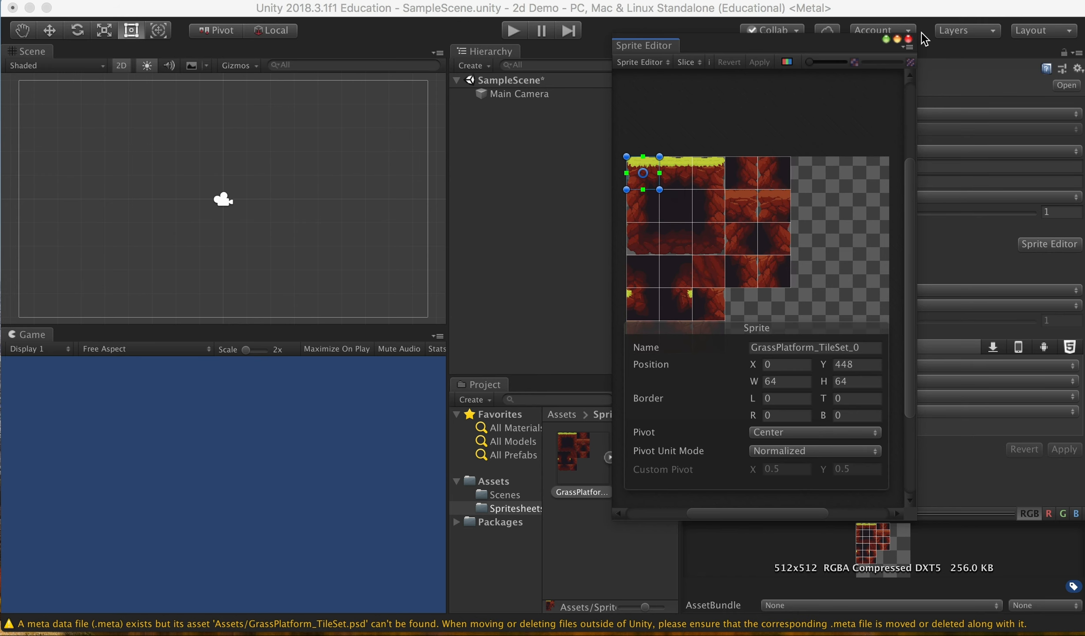
Step: Close the Sprite Editor, check the sliced sprites under the spritesheet, and go to the Scenes folder
click(908, 38)
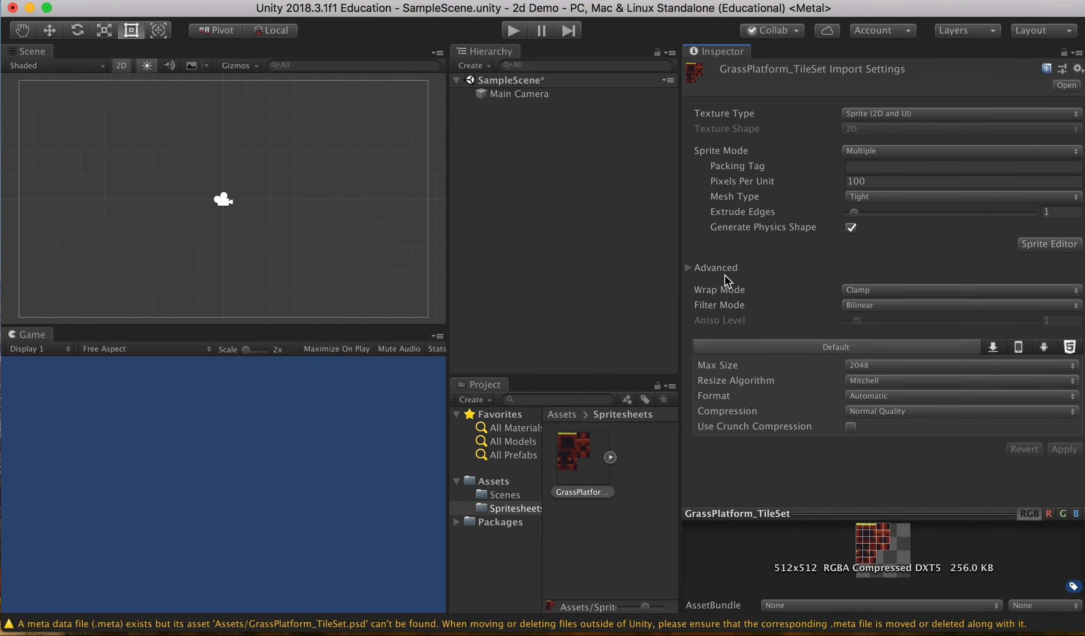
click(610, 457)
scroll(604, 516, down, 5)
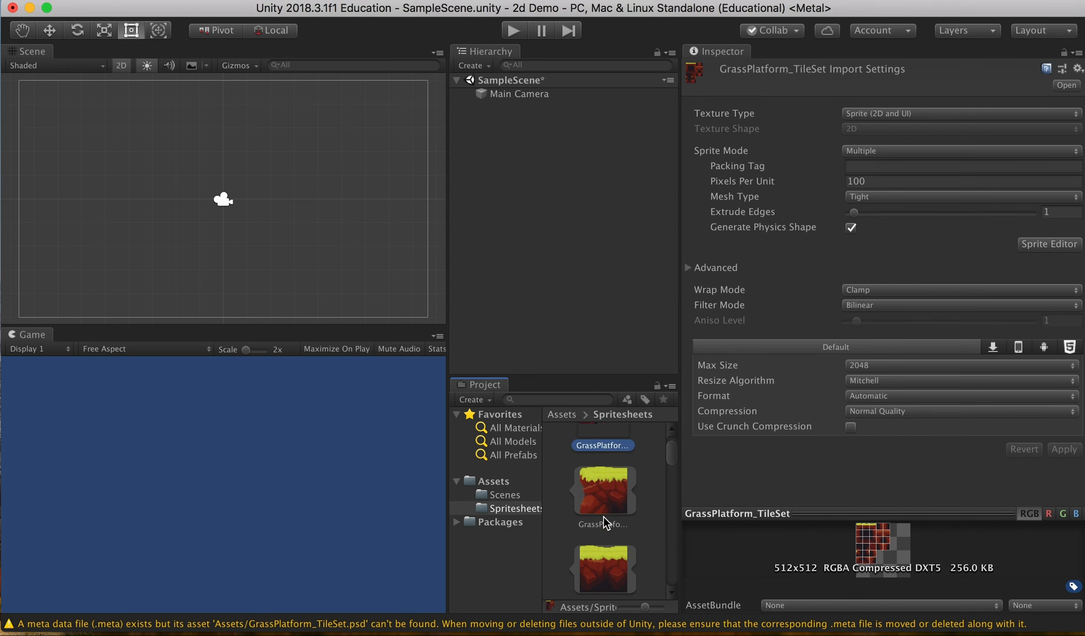
scroll(604, 516, down, 4)
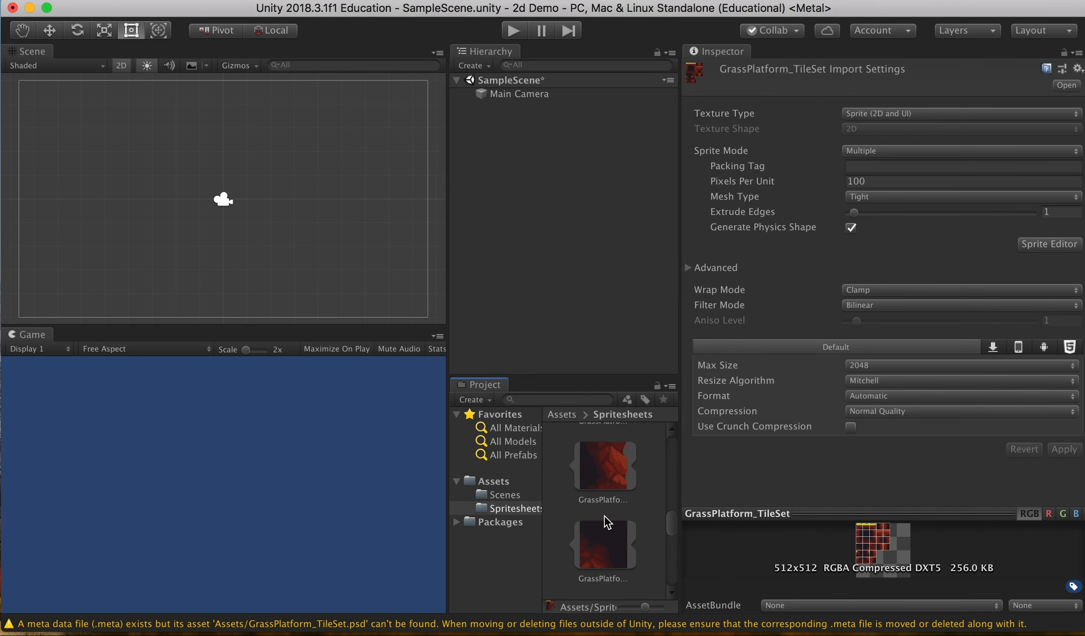
scroll(605, 516, up, 9)
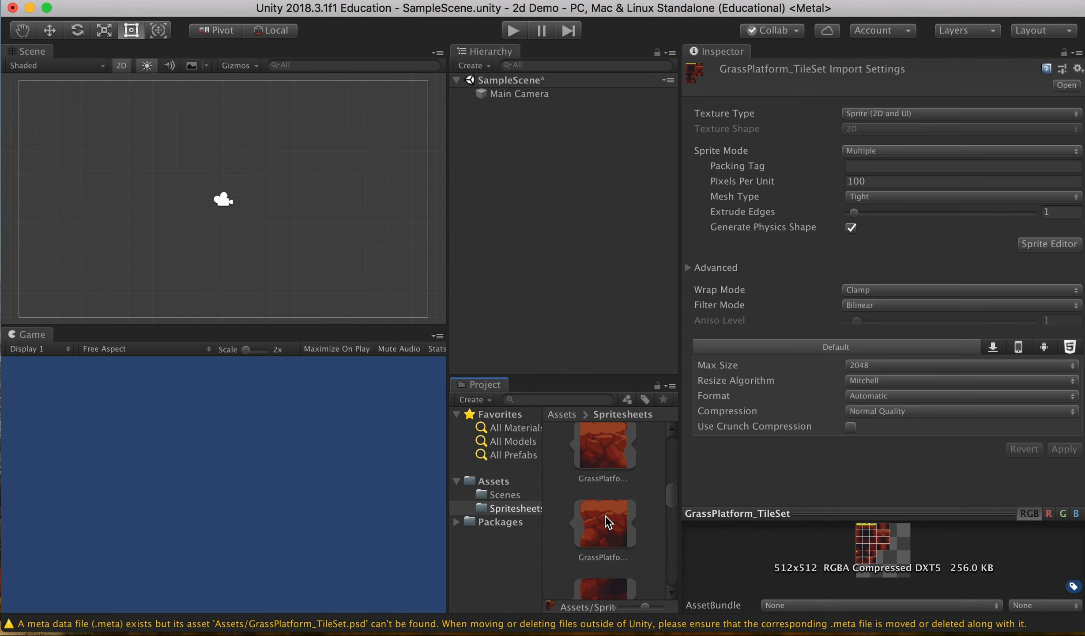
click(508, 495)
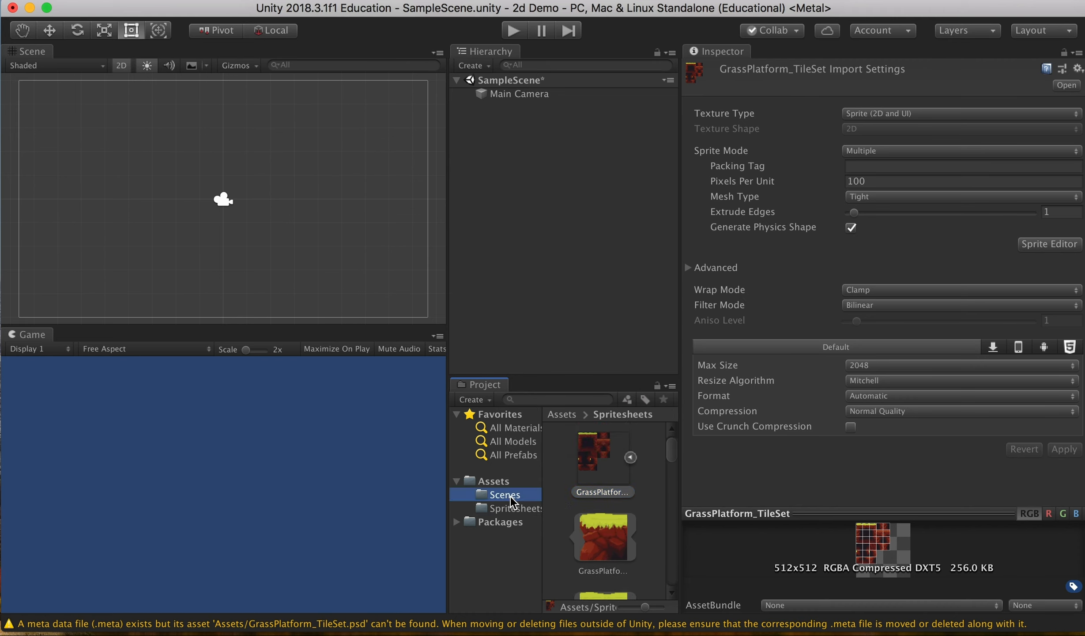
Step: Add a 2D Object > Tilemap to the Hierarchy, creating a Grid with a Tilemap
click(559, 211)
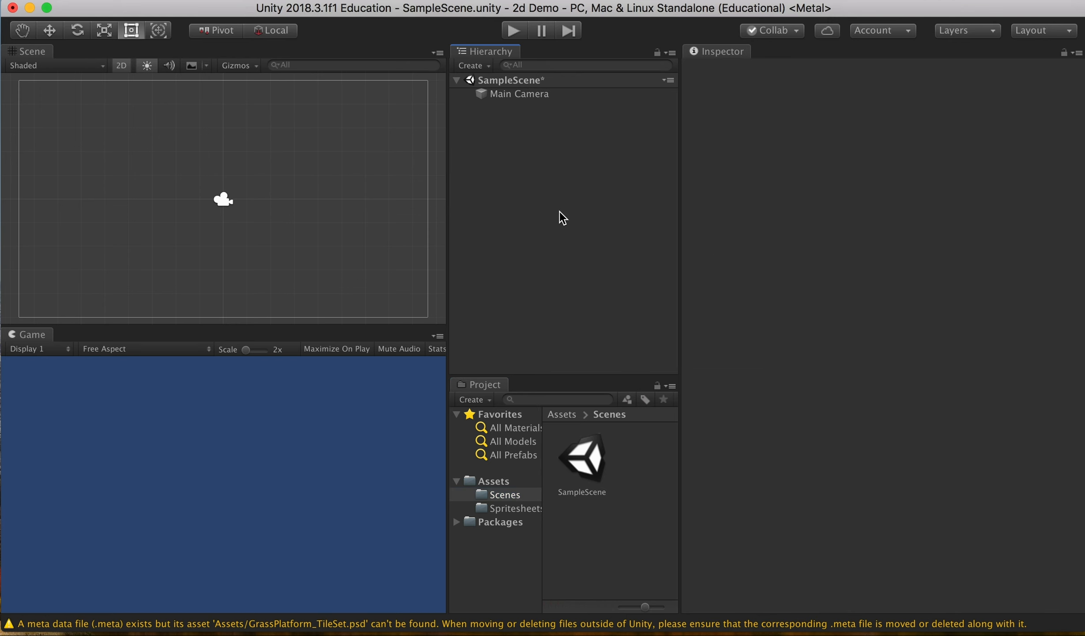
right_click(501, 117)
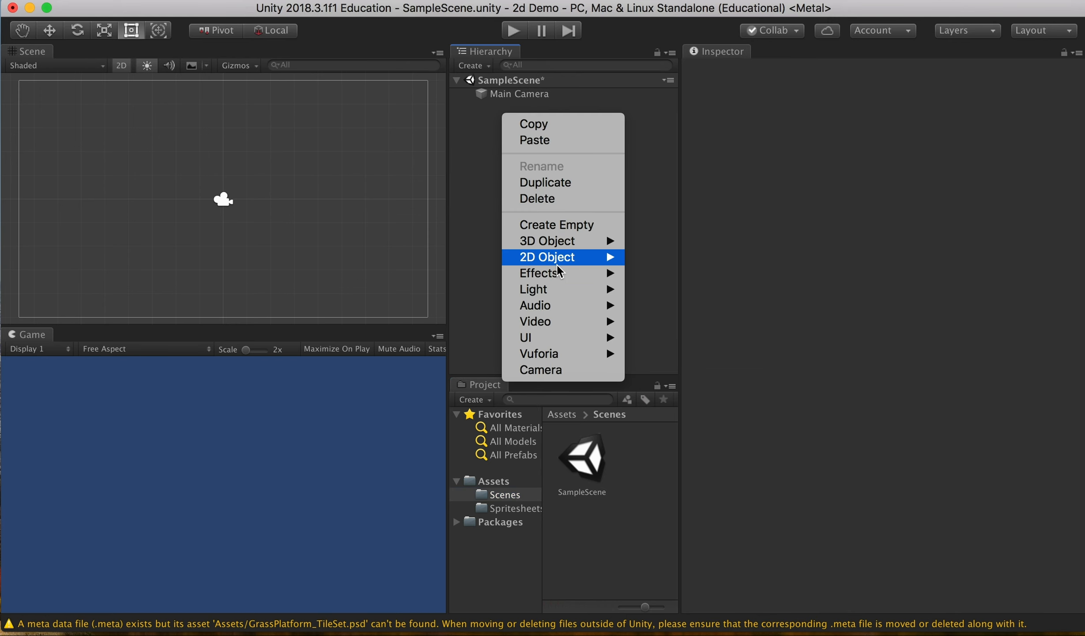
mouse_move(560, 262)
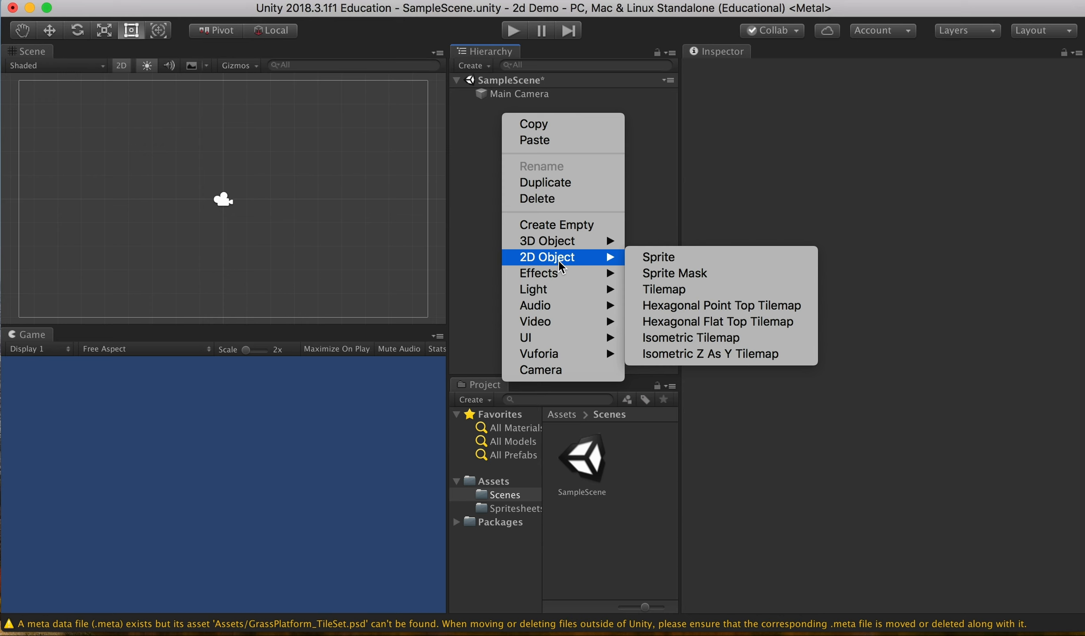
click(706, 296)
Step: Rename the Grid's Tilemap child to 'Ground Tilemap'
click(533, 110)
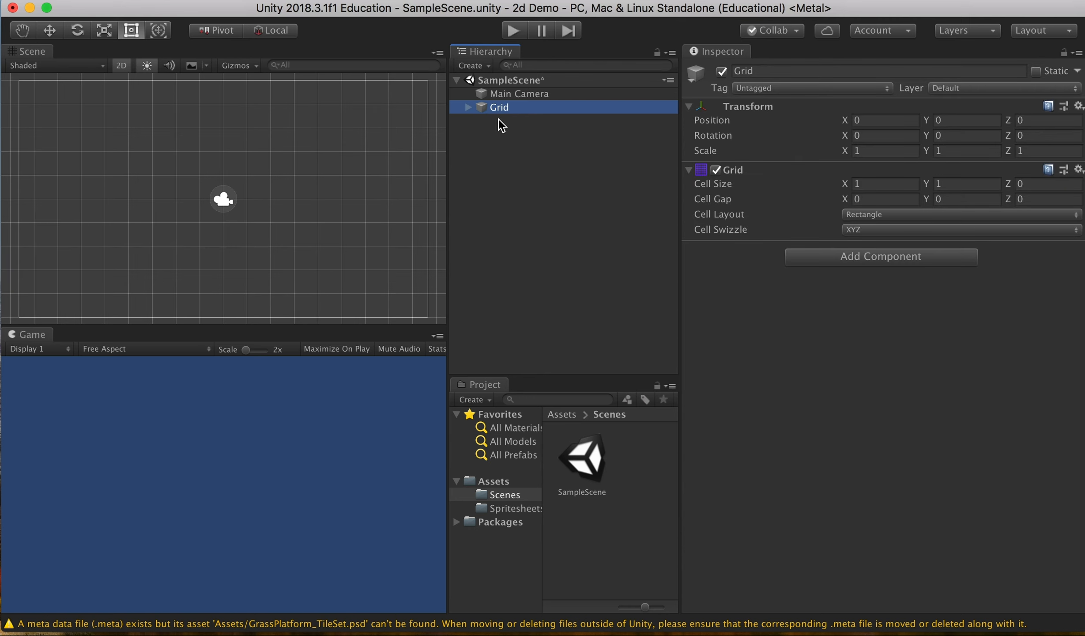
click(468, 108)
click(528, 121)
click(832, 70)
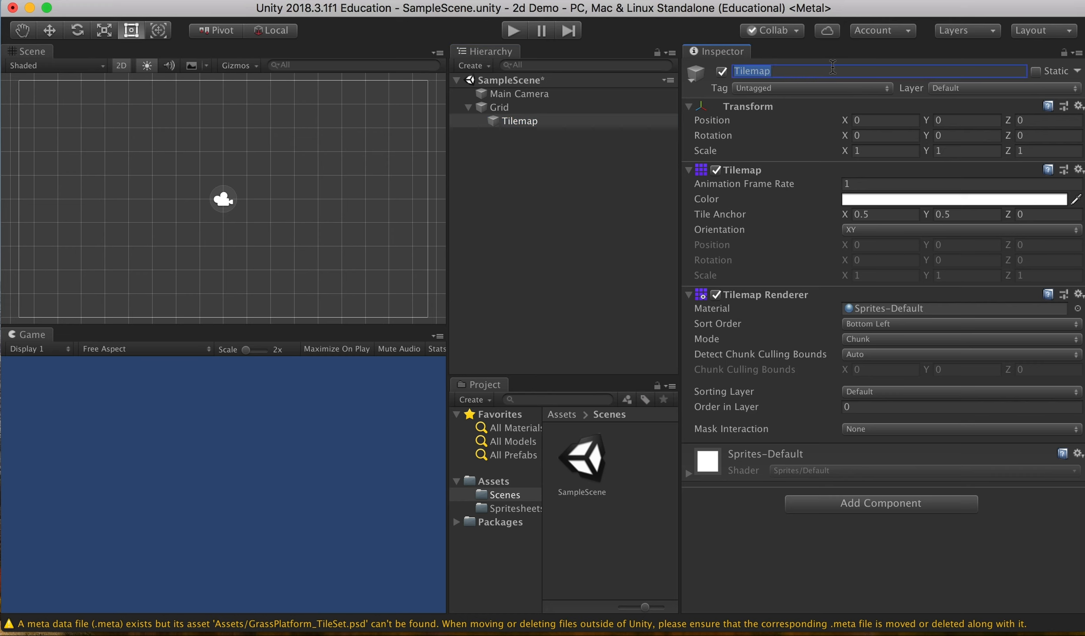
text(Ground Tilemap)
key(Return)
Step: Set the Grid's cell size to 0.64 to match the 64-pixel tiles
click(515, 109)
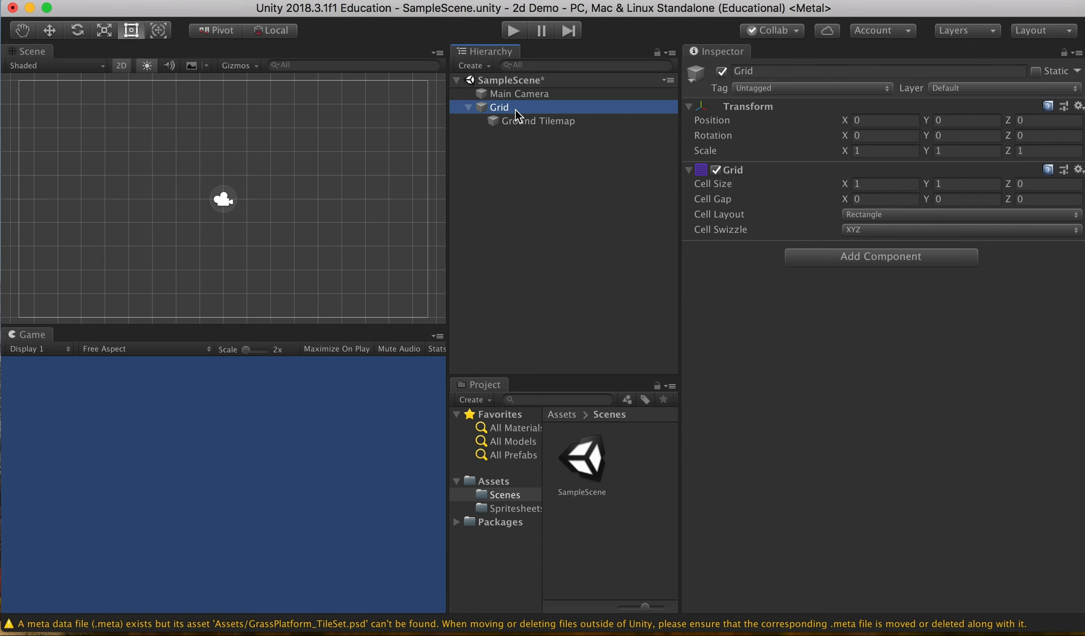
click(866, 184)
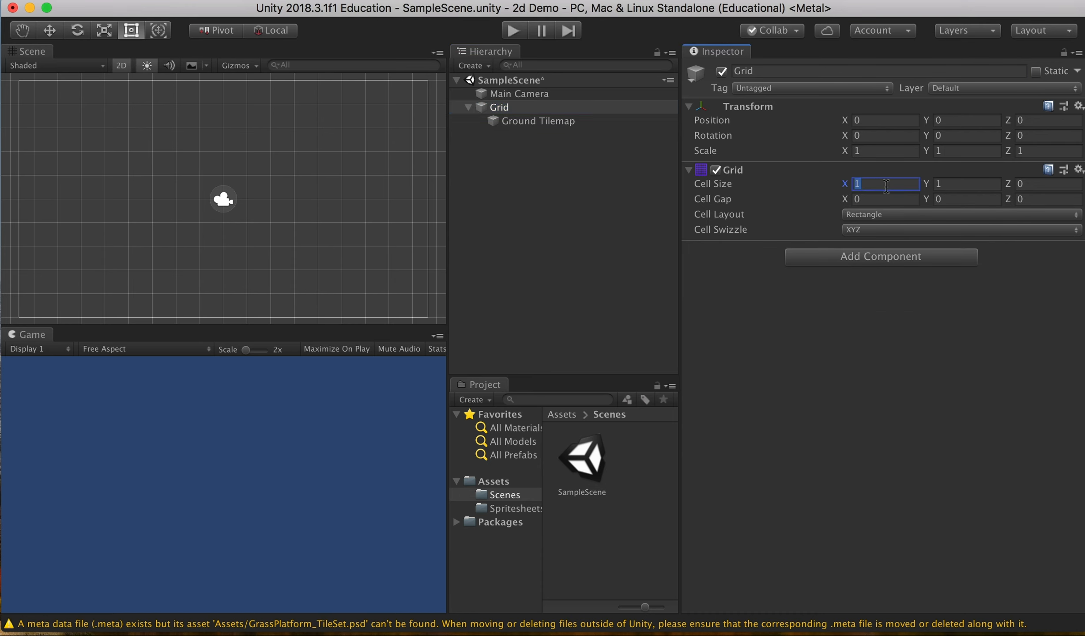
text(0.)
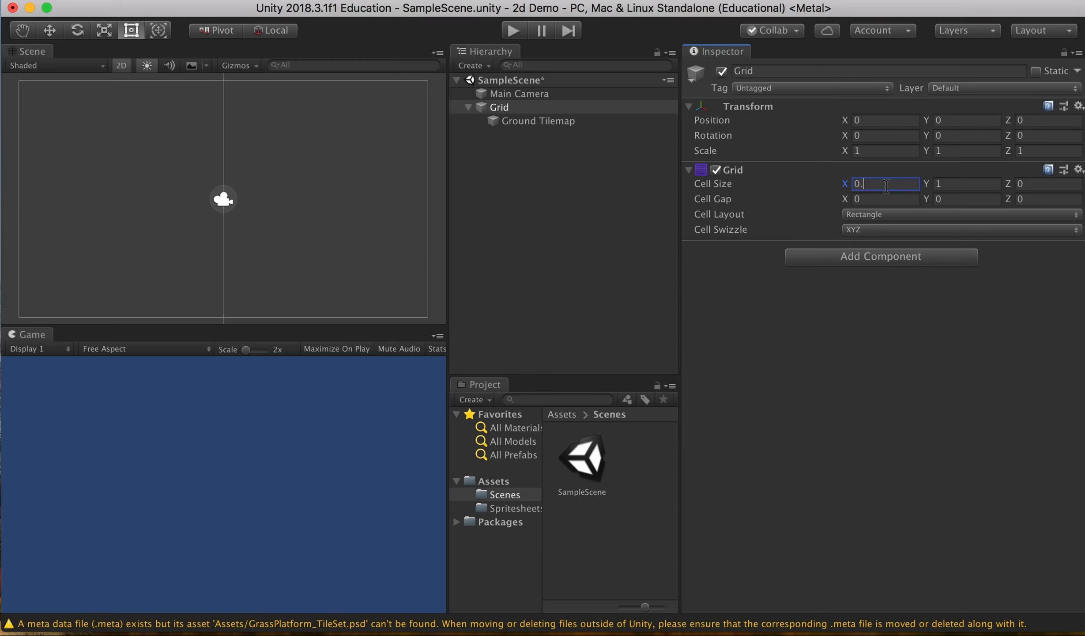
text(64)
click(968, 177)
text(0.64)
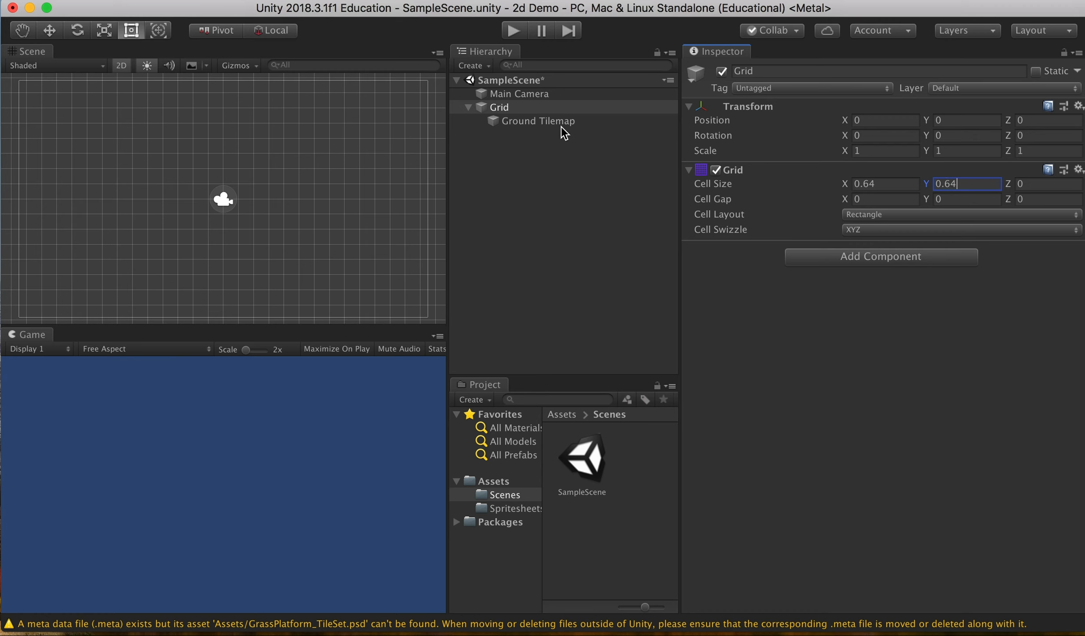
Step: Select Ground Tilemap to review its Tilemap and Tilemap Renderer settings
click(564, 126)
click(586, 455)
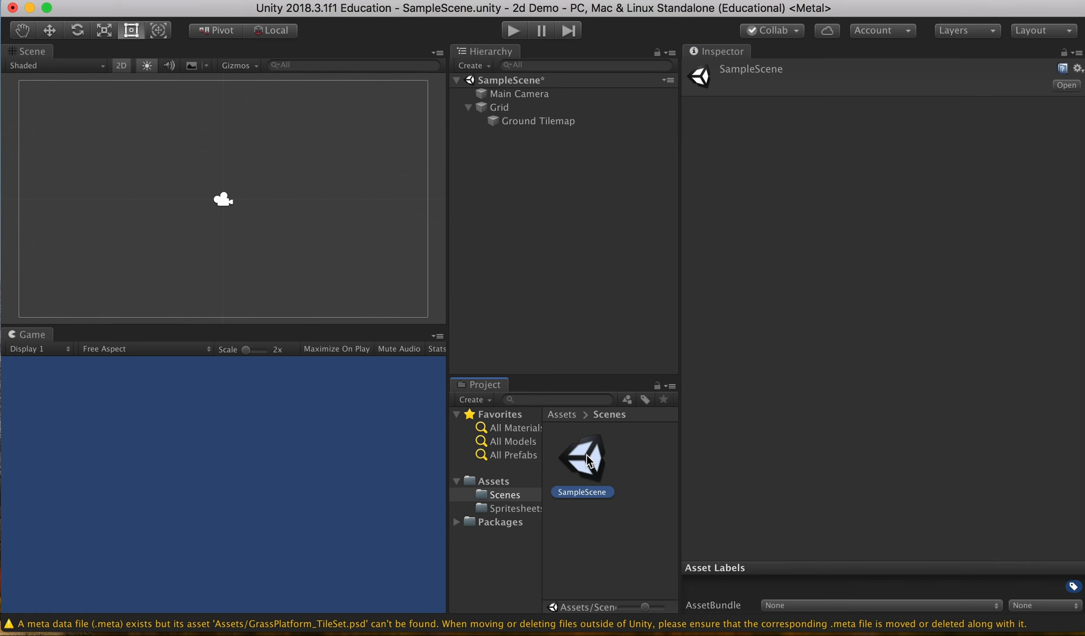
click(535, 125)
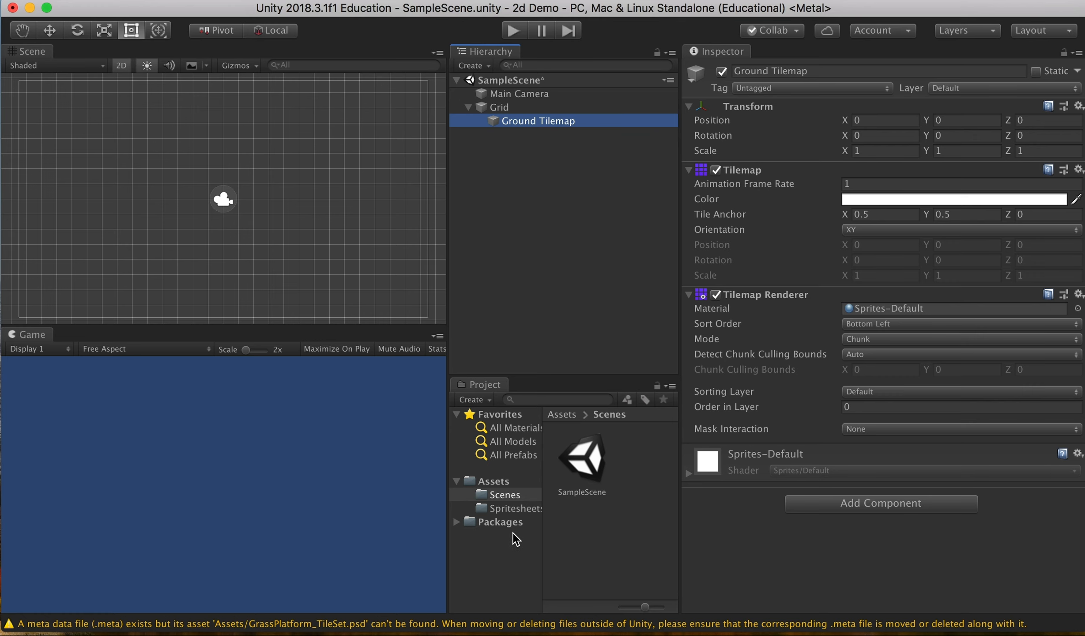
Step: Select GrassPlatform_TileSet in Spritesheets and open Window > 2D > Tile Palette
click(514, 509)
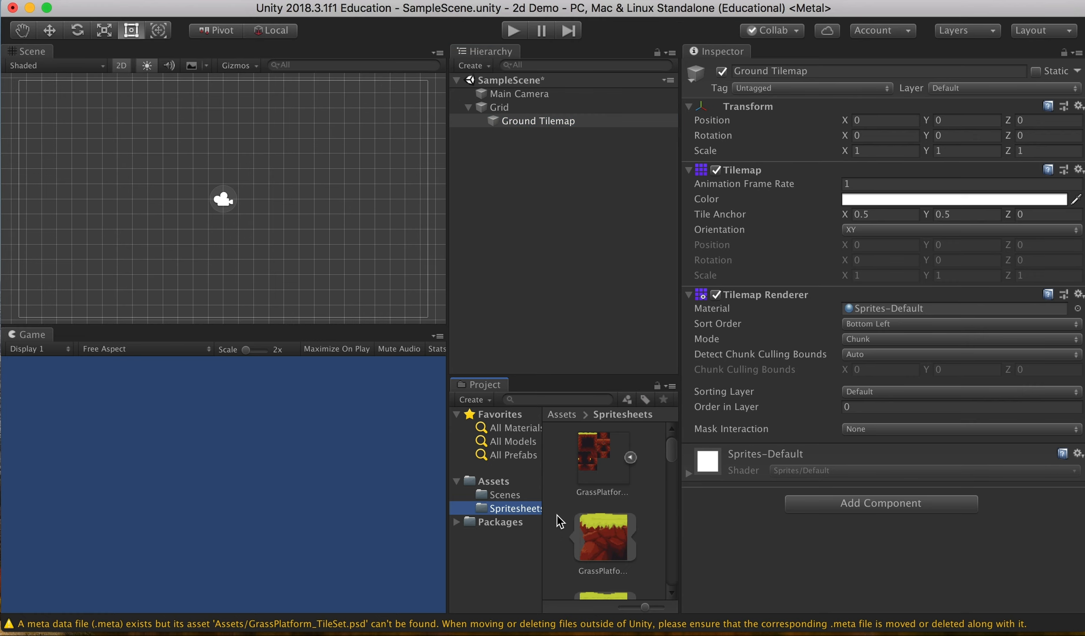
click(598, 452)
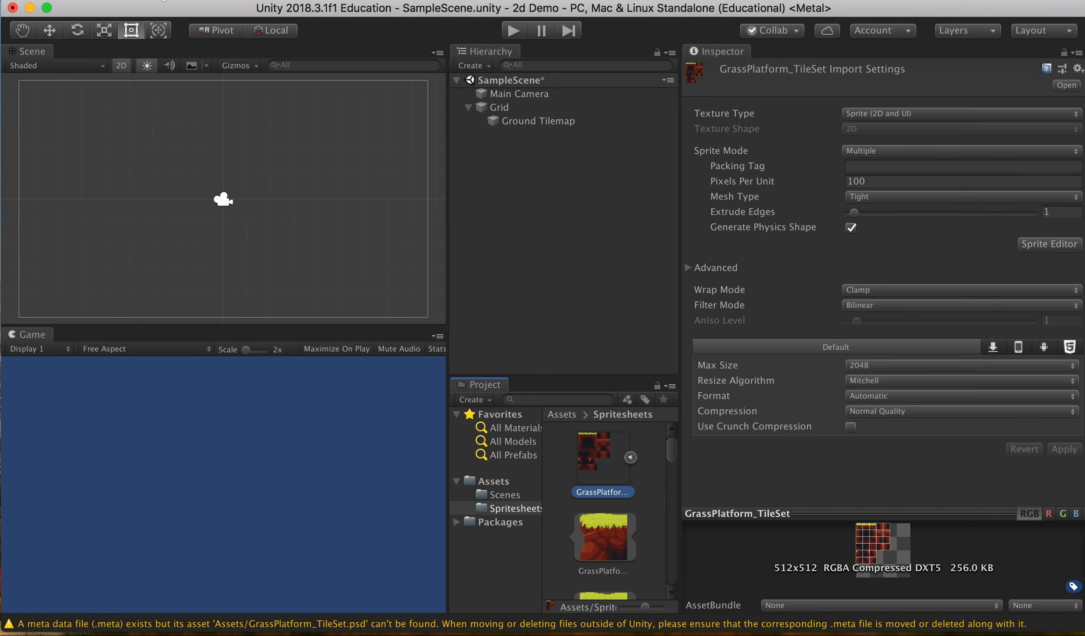
click(286, 0)
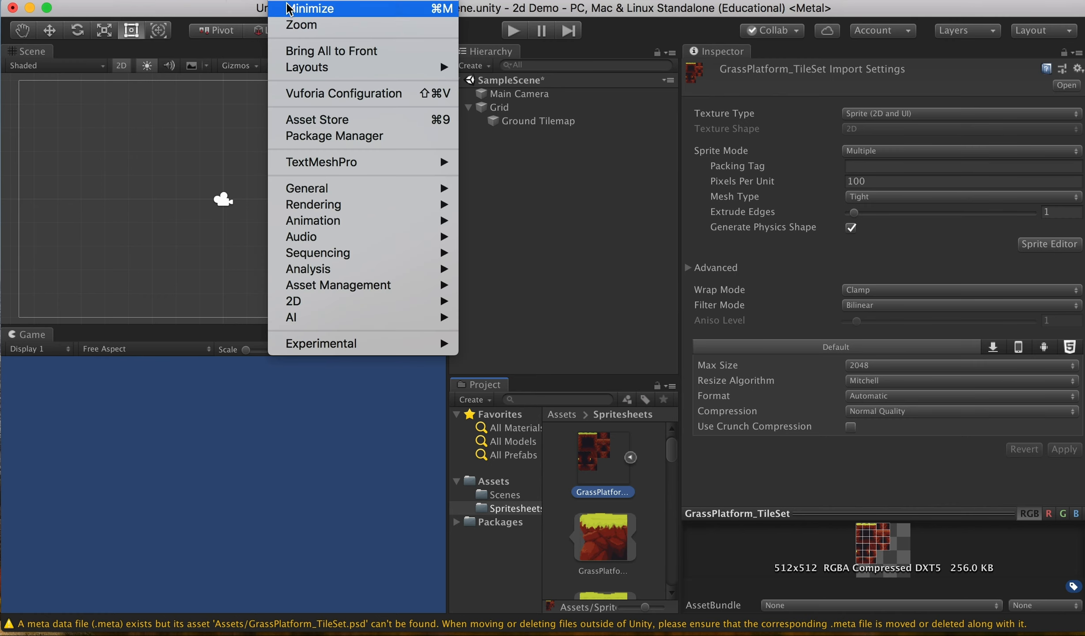
mouse_move(377, 289)
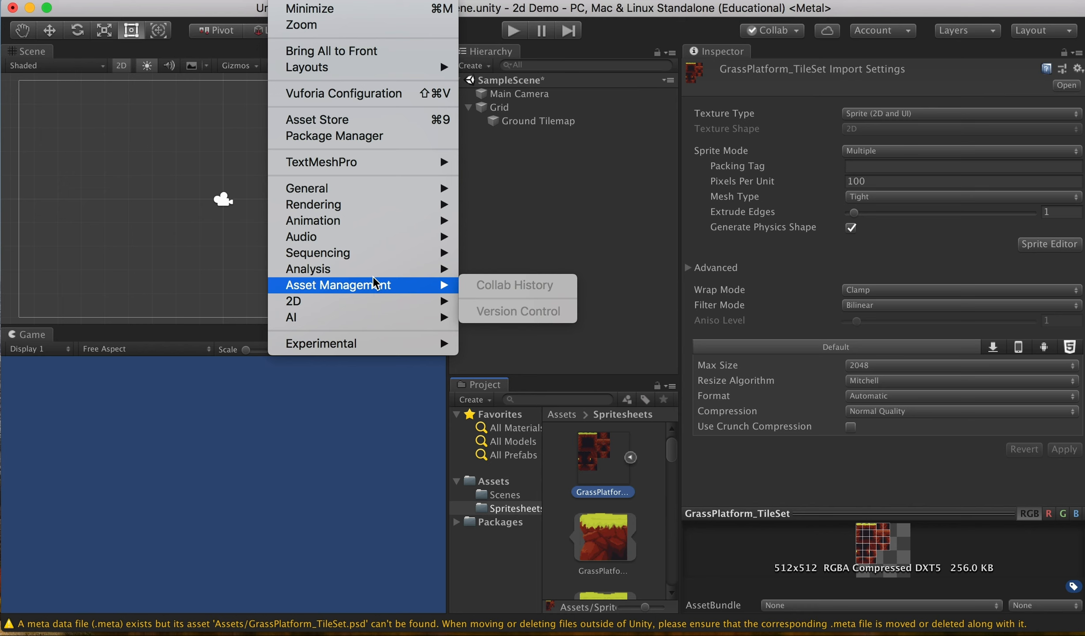
mouse_move(393, 190)
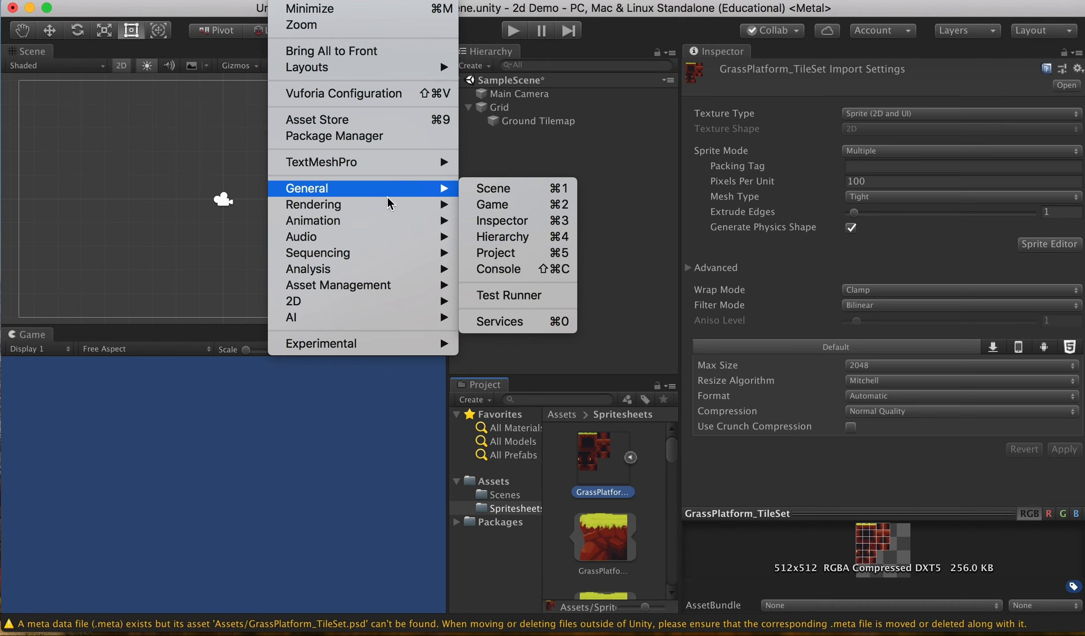
mouse_move(383, 309)
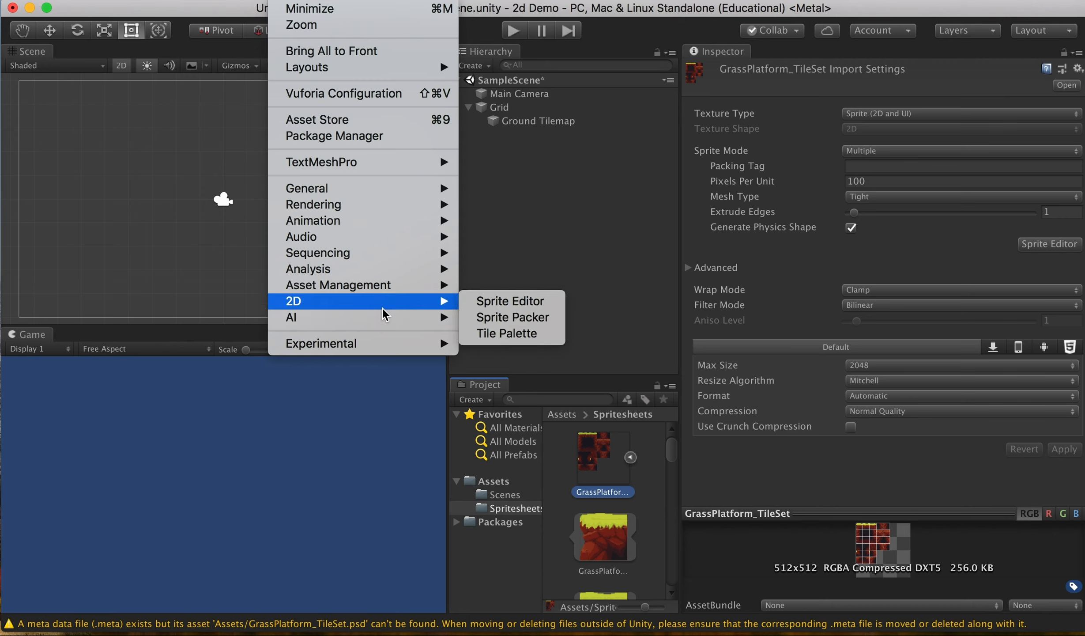
Step: Create a new Rectangle-grid palette named 'GroundTilePalette'
click(551, 338)
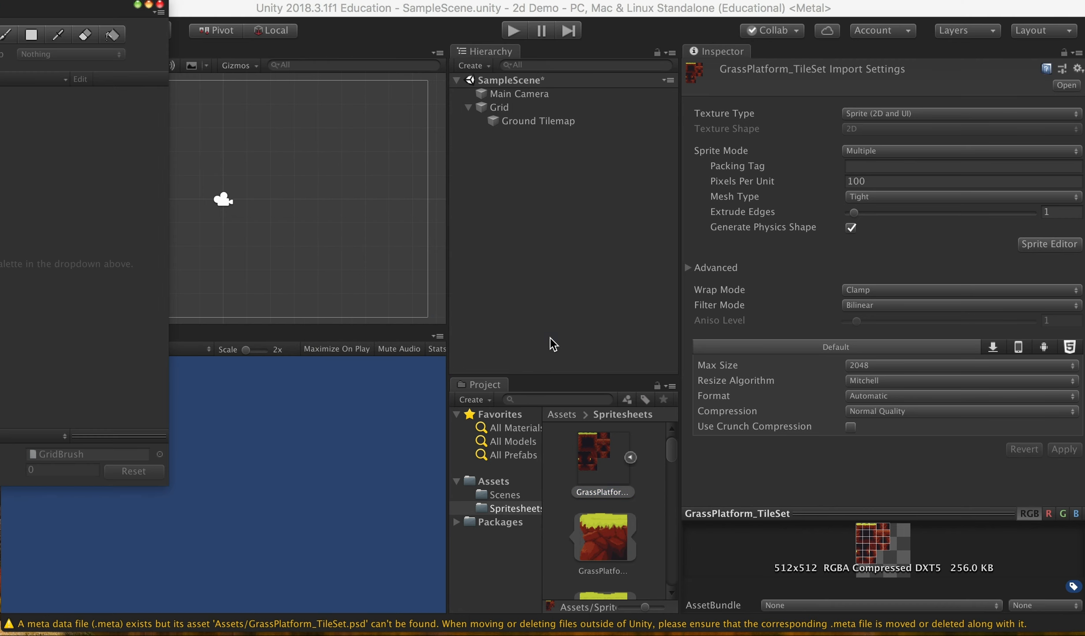
drag(342, 46, 865, 80)
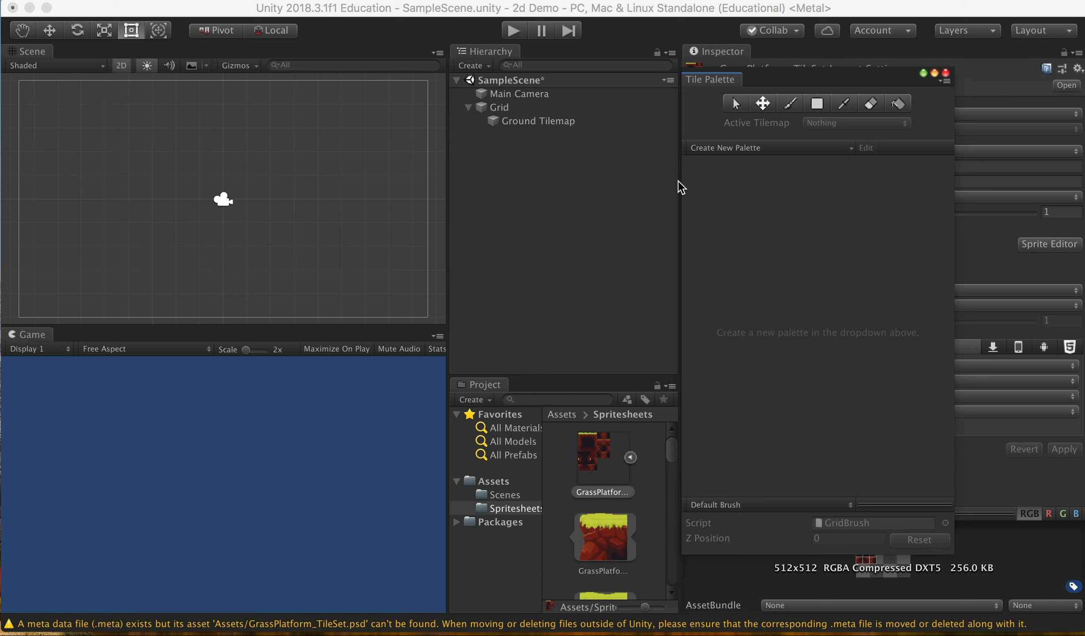
click(717, 142)
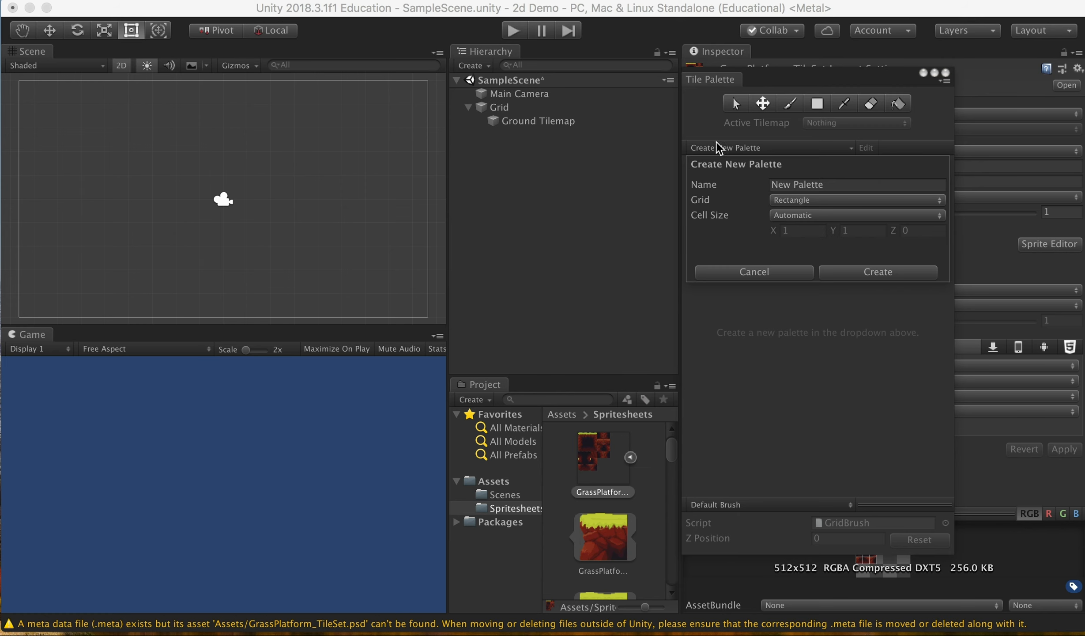
click(834, 185)
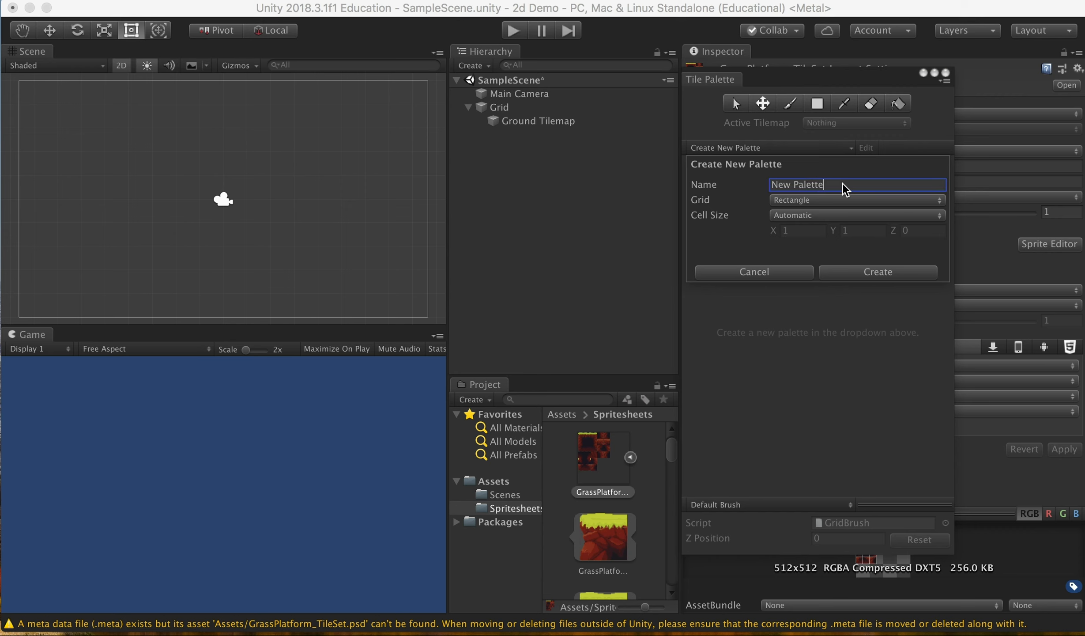
text(GroundTilePalette)
click(855, 269)
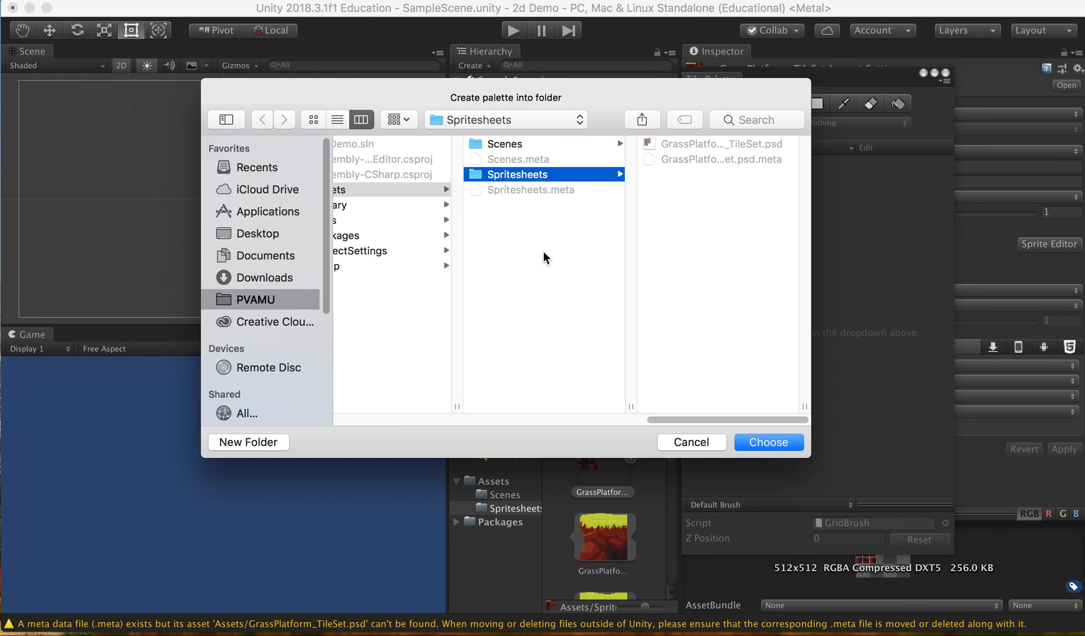
Step: Create a 'Tilepaletts' folder under Assets and save the palette there
click(516, 220)
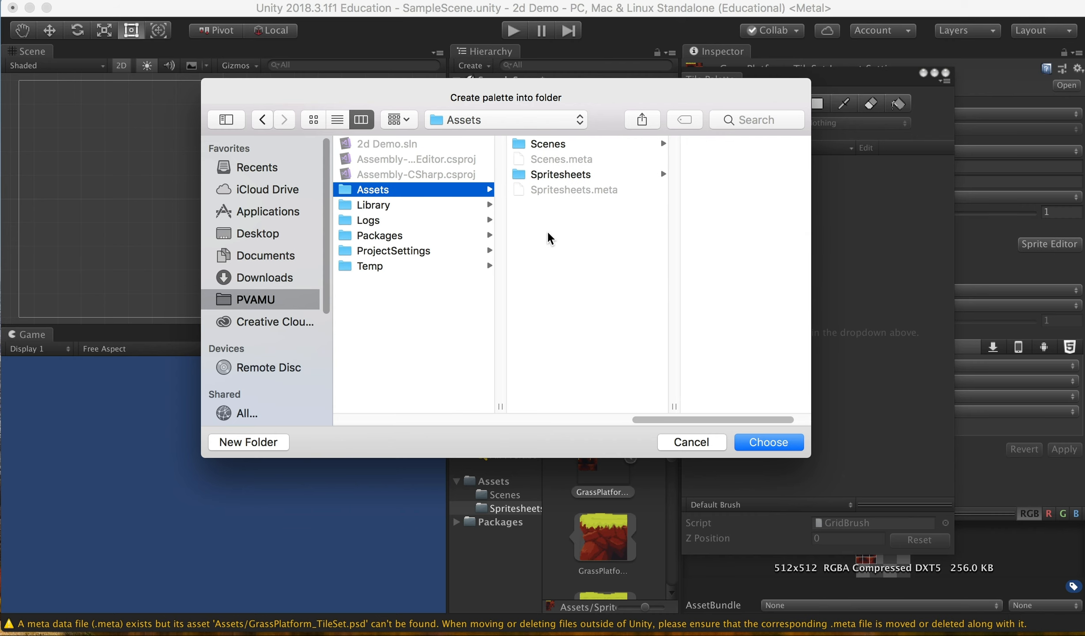
click(278, 441)
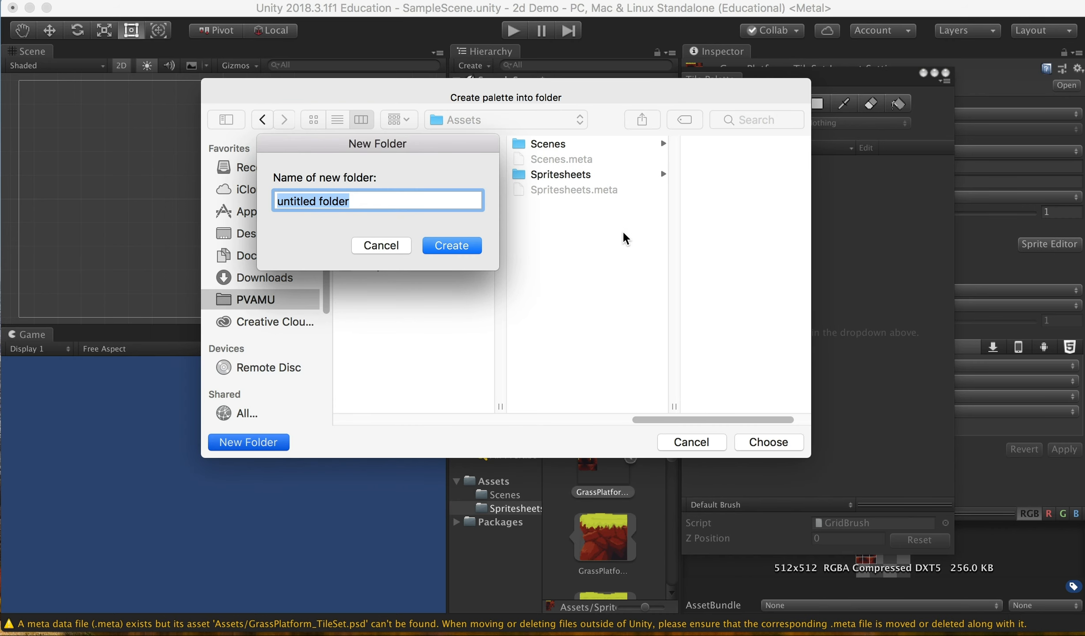
text(Tilemaps)
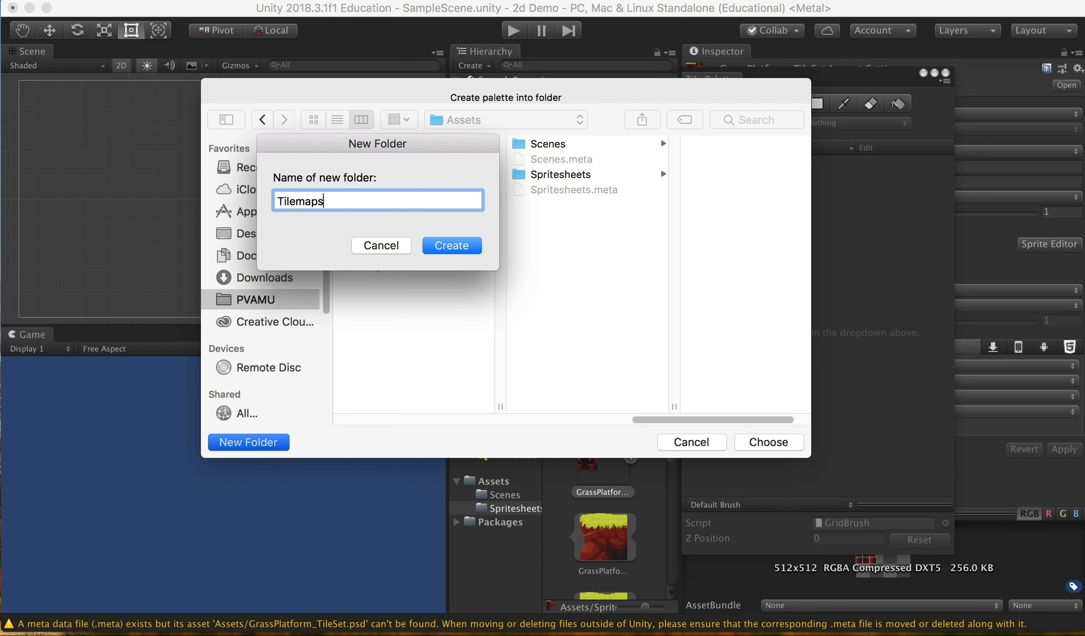
key(BackSpace)
key(BackSpace)
key(BackSpace)
key(BackSpace)
key(BackSpace)
text(epaletts)
click(452, 246)
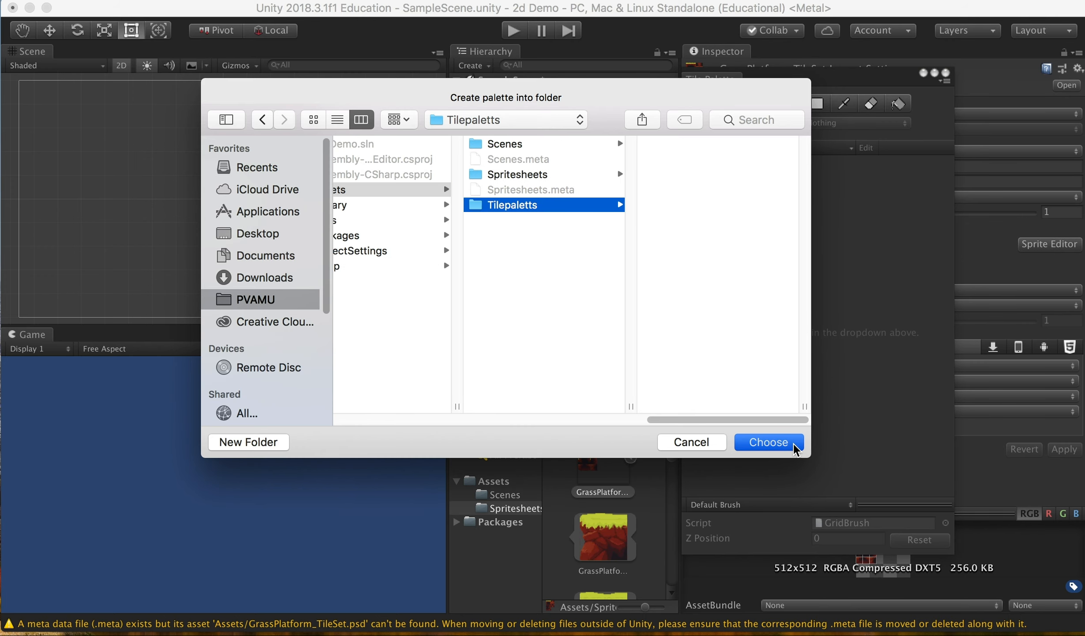
click(769, 442)
Step: Drop GrassPlatform_TileSet into the palette, generating tiles into new folder Spritesheets/Tiles/GroundTiles
drag(782, 80, 176, 88)
drag(623, 493, 193, 227)
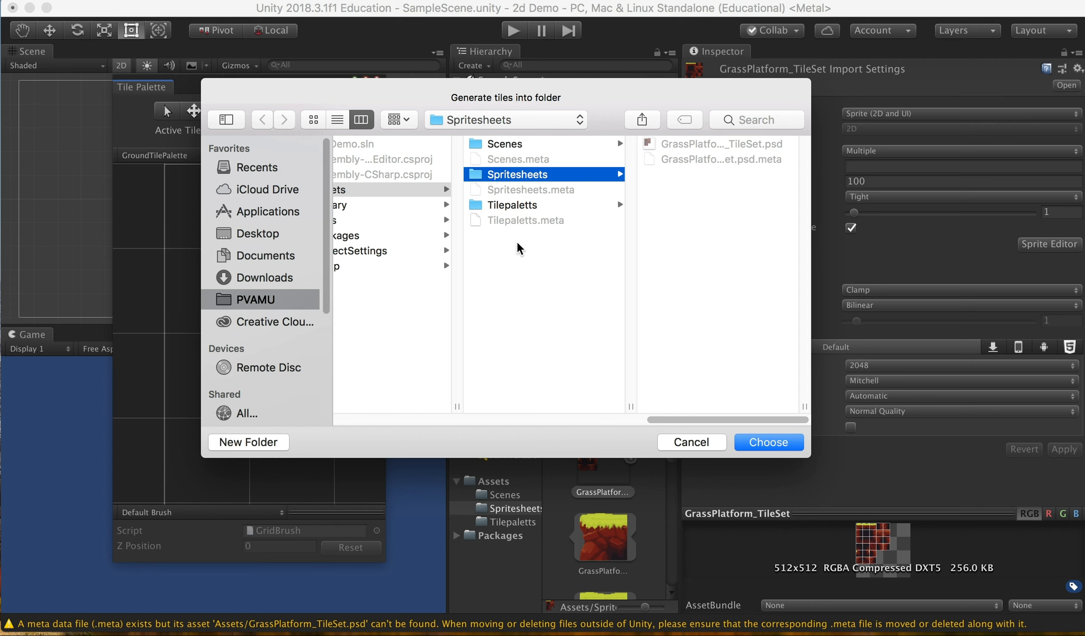
click(247, 443)
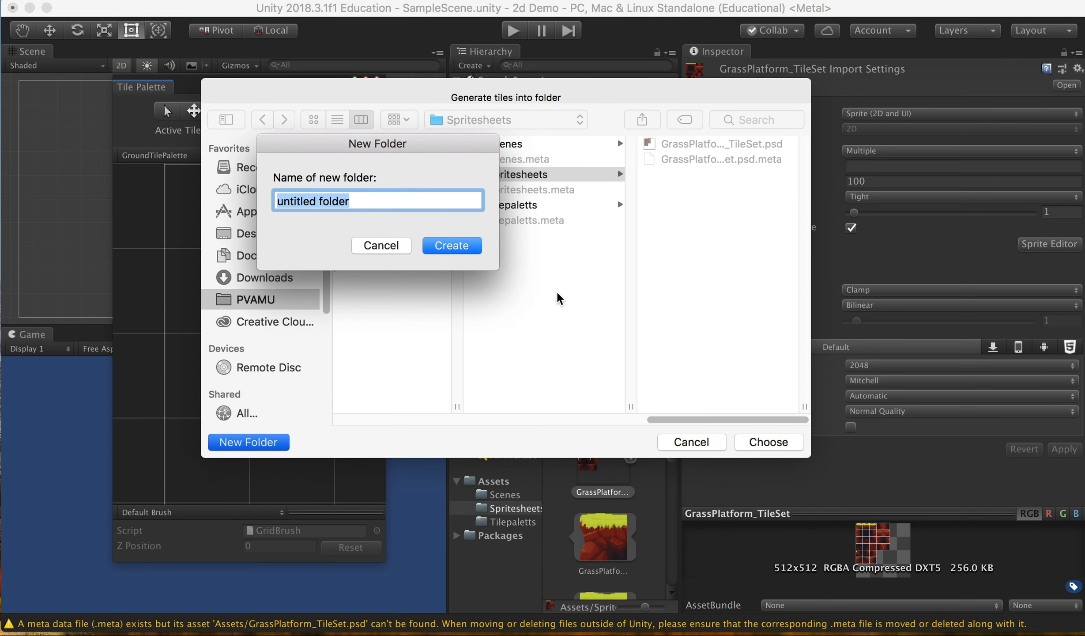
text(Tiles)
key(Return)
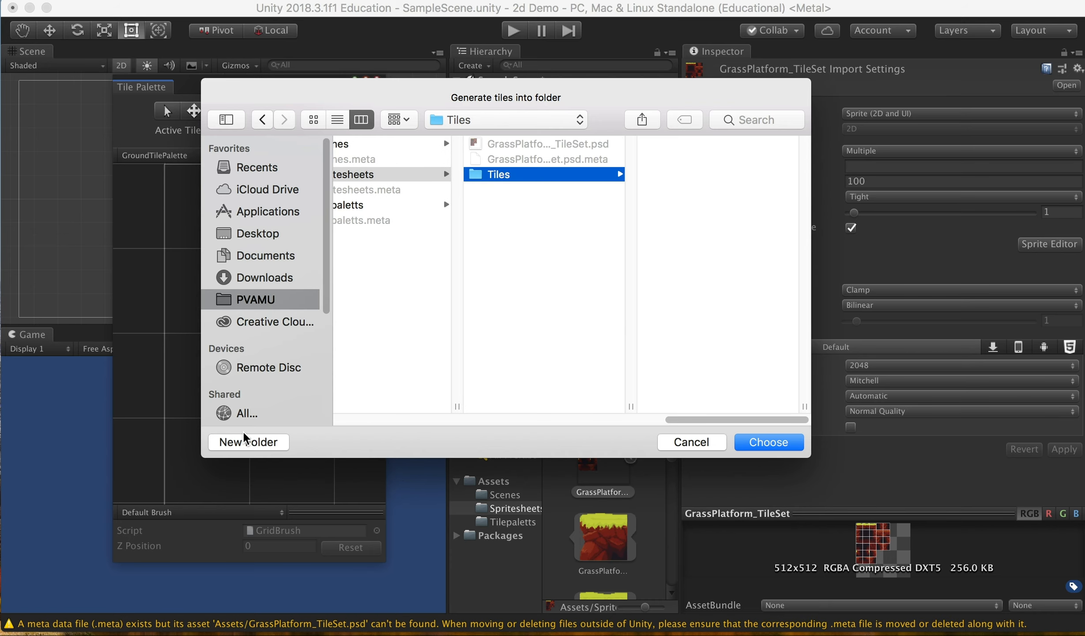
click(249, 441)
text(Gro)
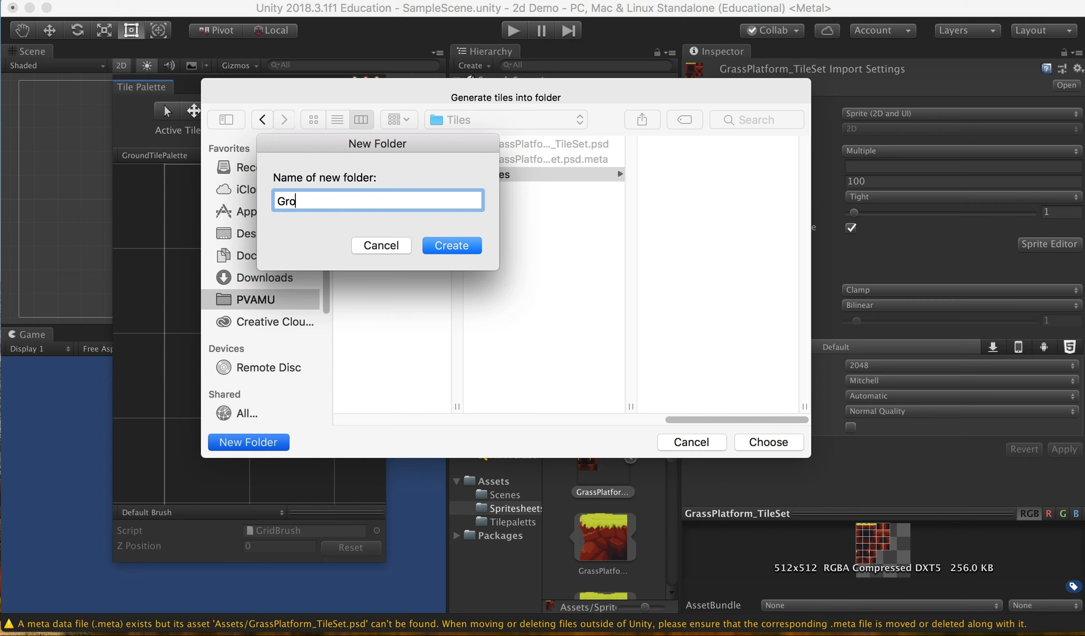
text(undTiles)
key(Return)
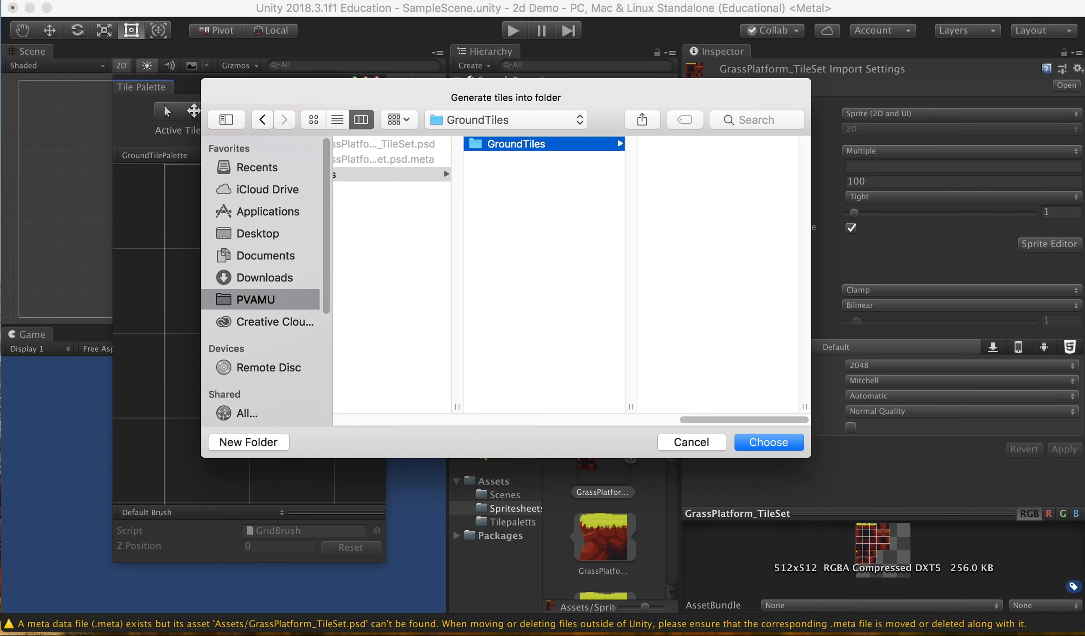
click(779, 442)
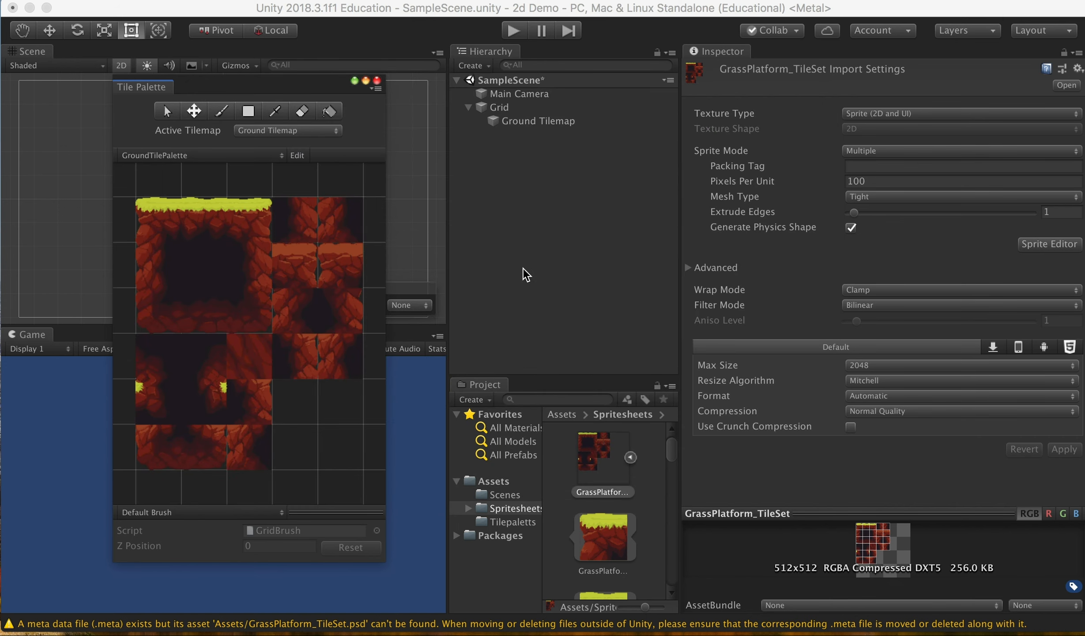
Step: Resize and reposition the Tile Palette panel, keeping Ground Tilemap as the active tilemap
drag(385, 261, 670, 309)
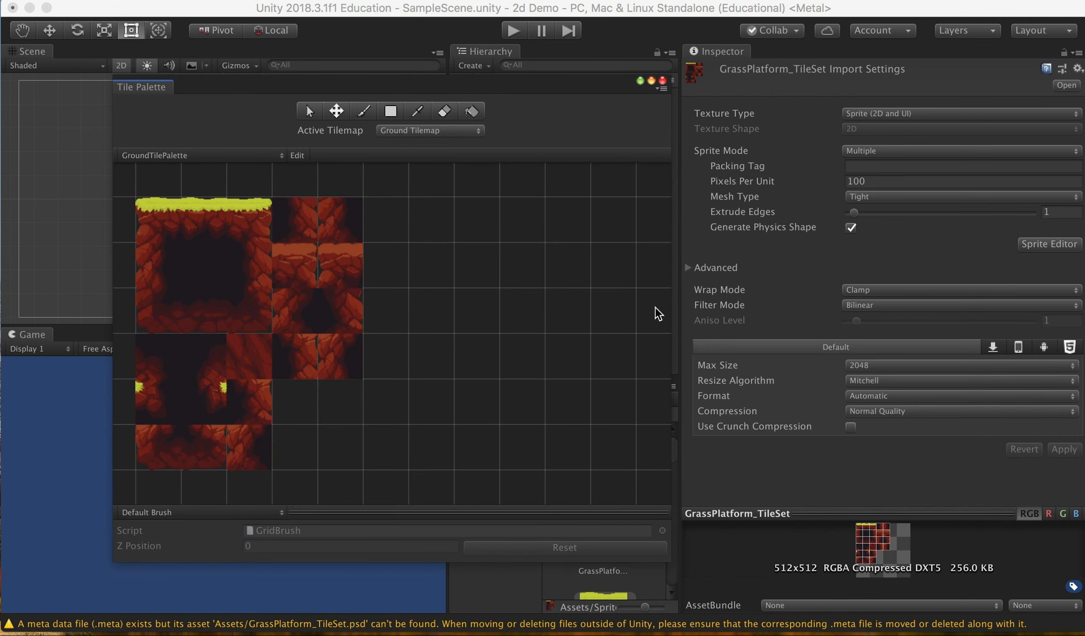
drag(411, 91, 732, 121)
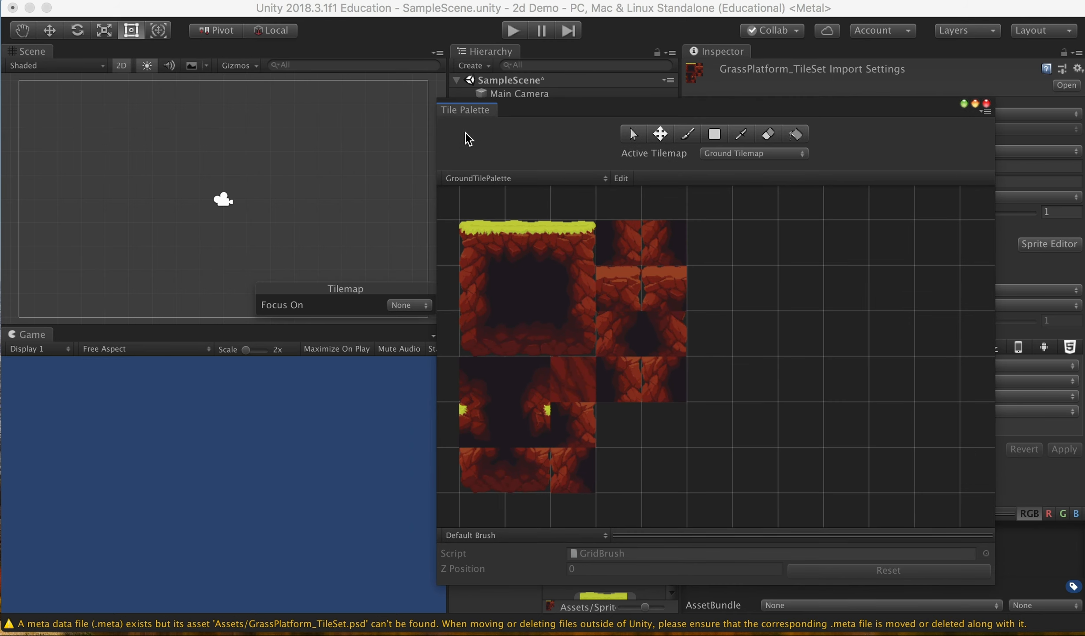
drag(574, 115, 572, 119)
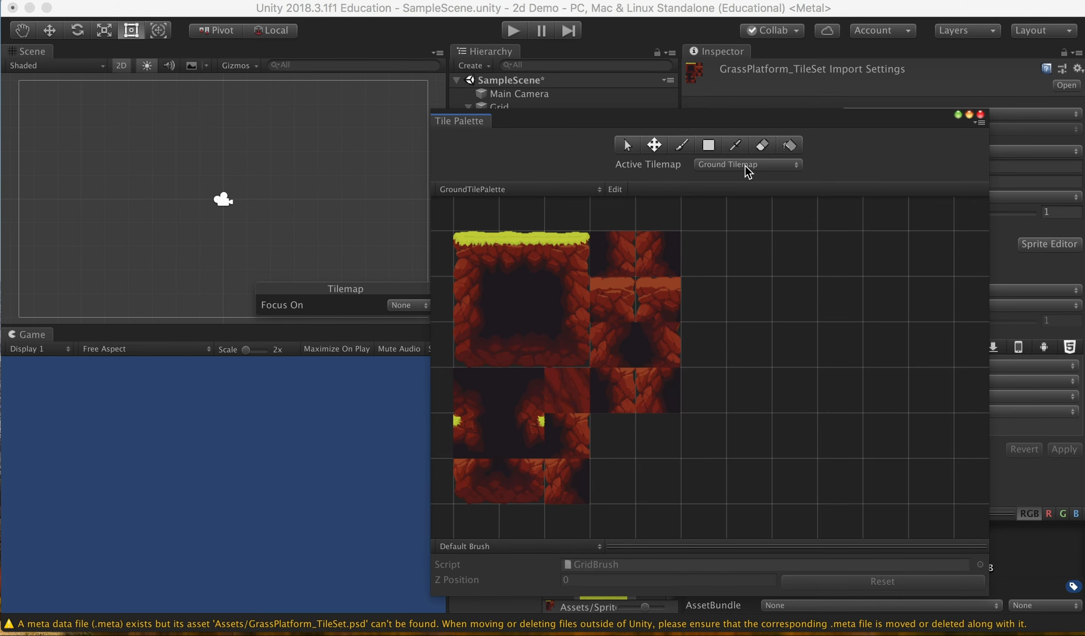
click(728, 163)
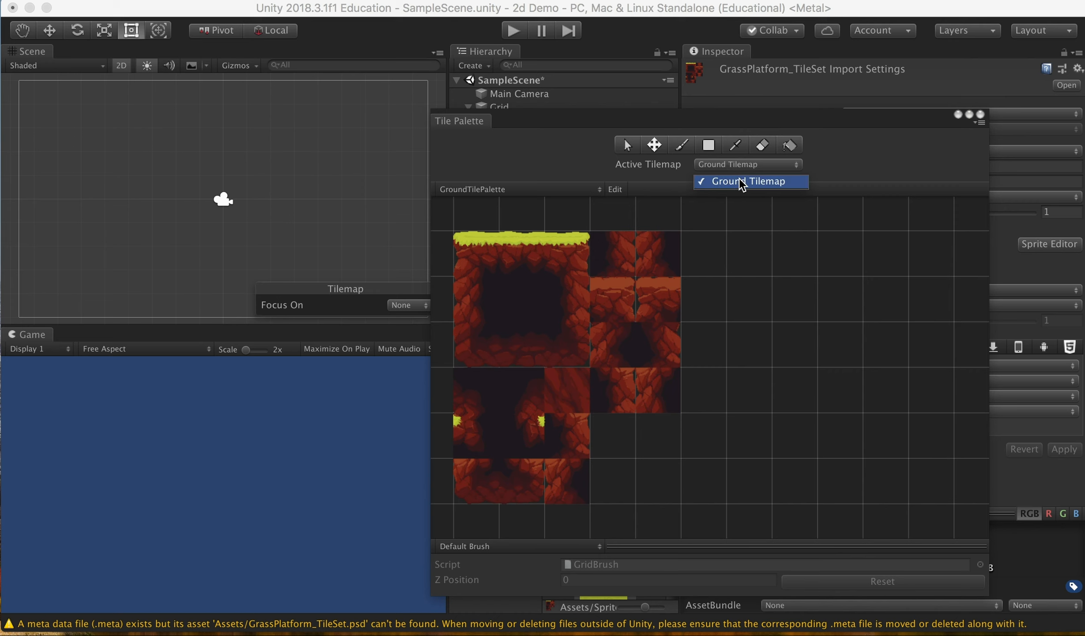
click(733, 180)
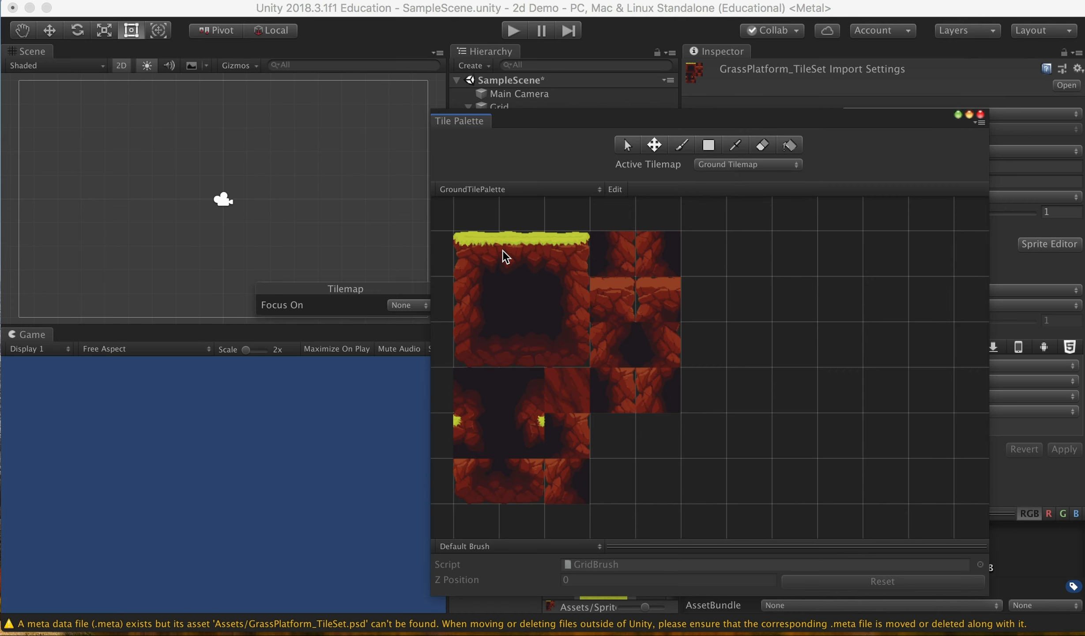
Step: Paint the grass platform top: left edge tile, a row of middle grass, and a right-end cap
click(629, 146)
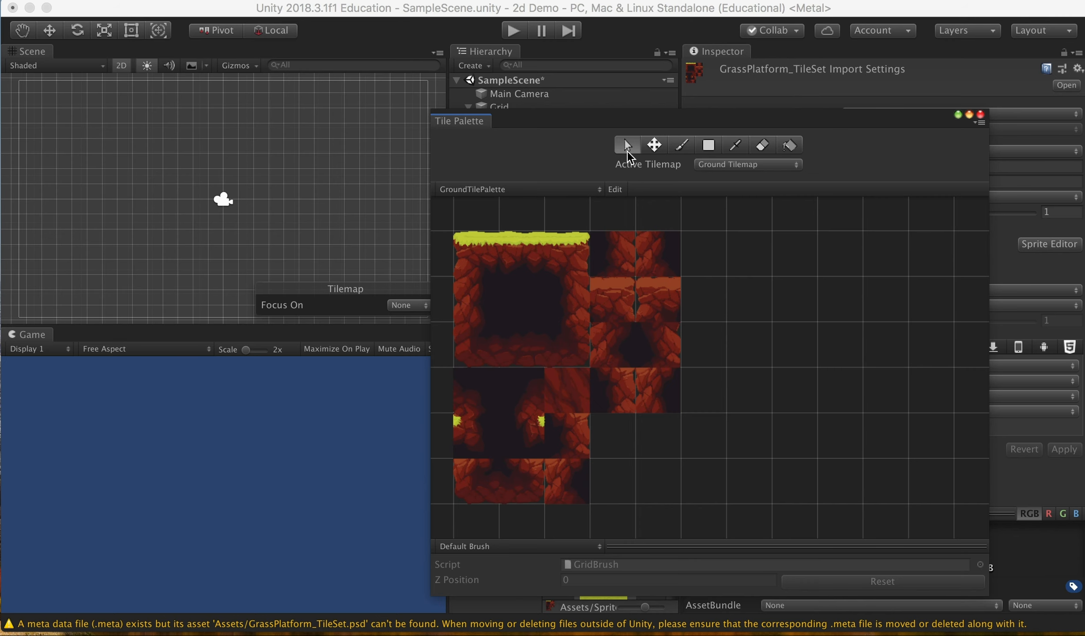
click(479, 262)
click(682, 146)
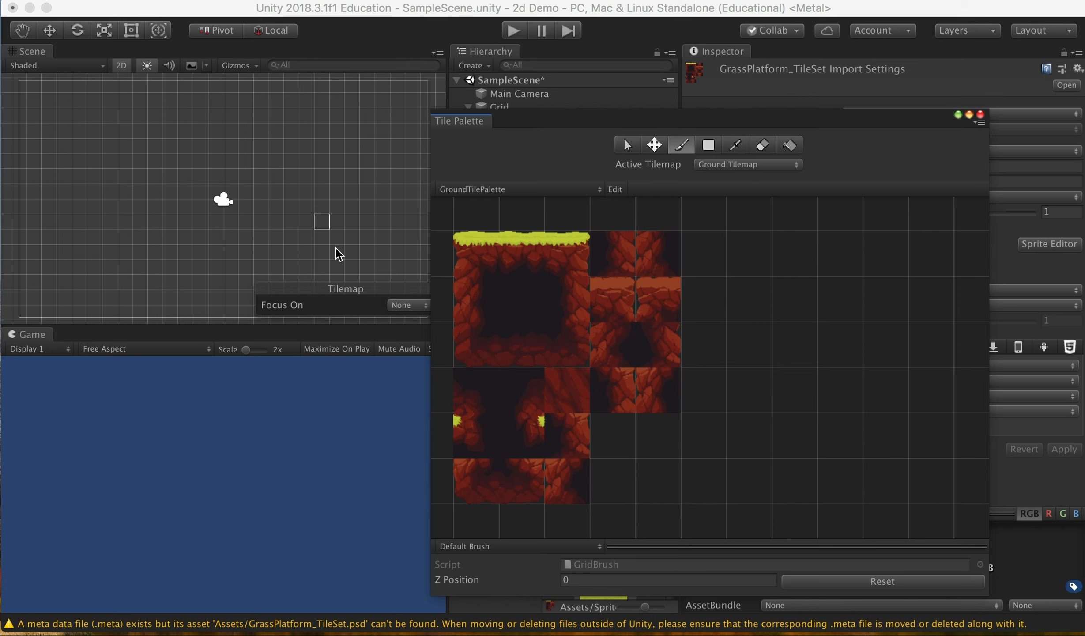
click(482, 249)
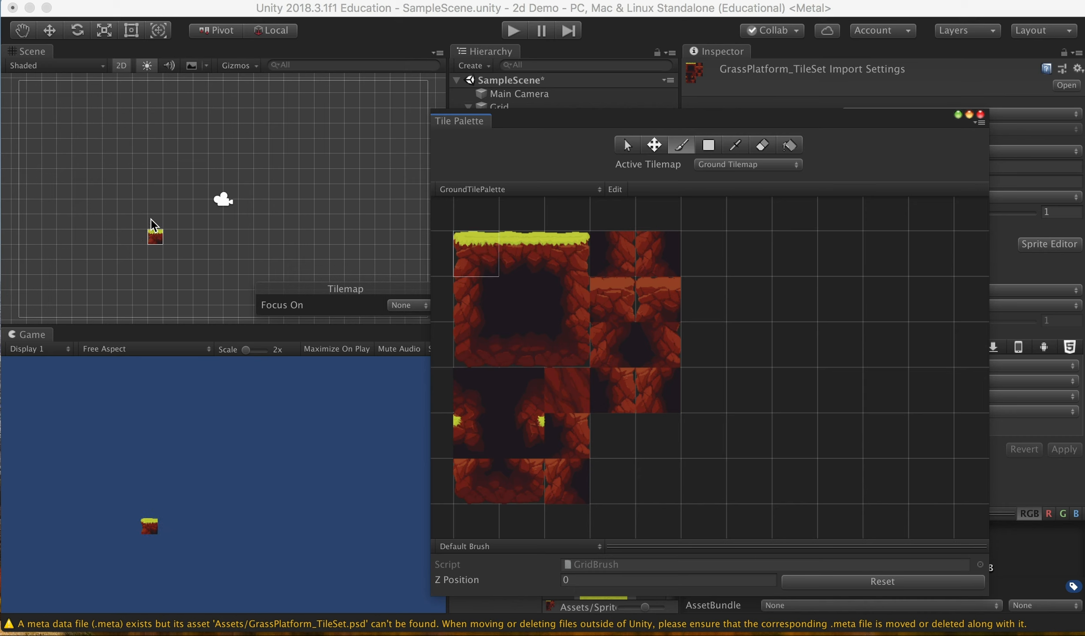
click(163, 205)
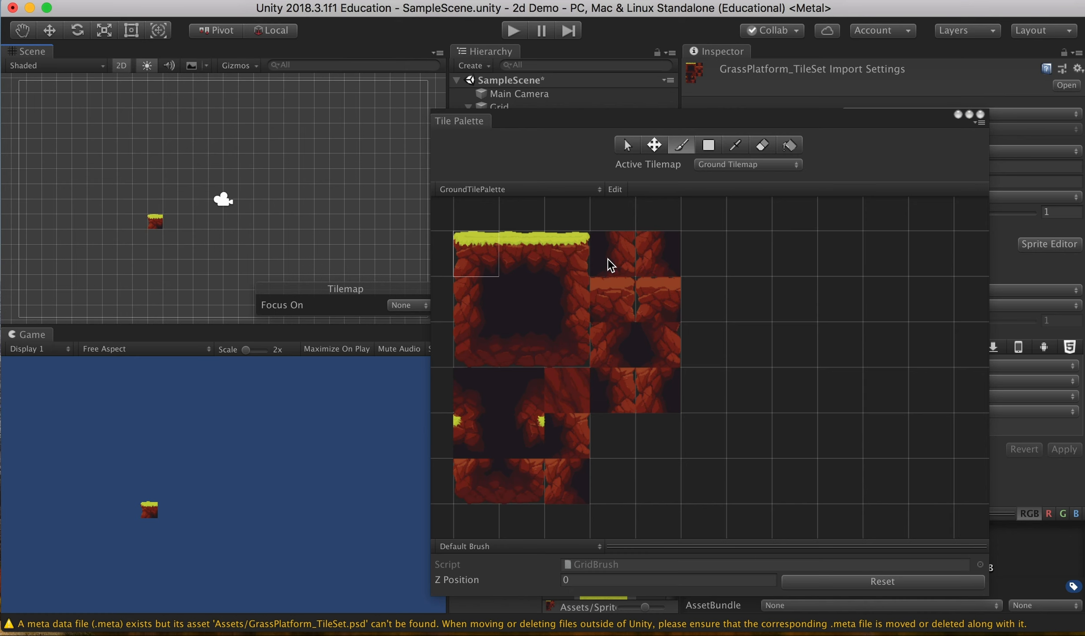
click(504, 251)
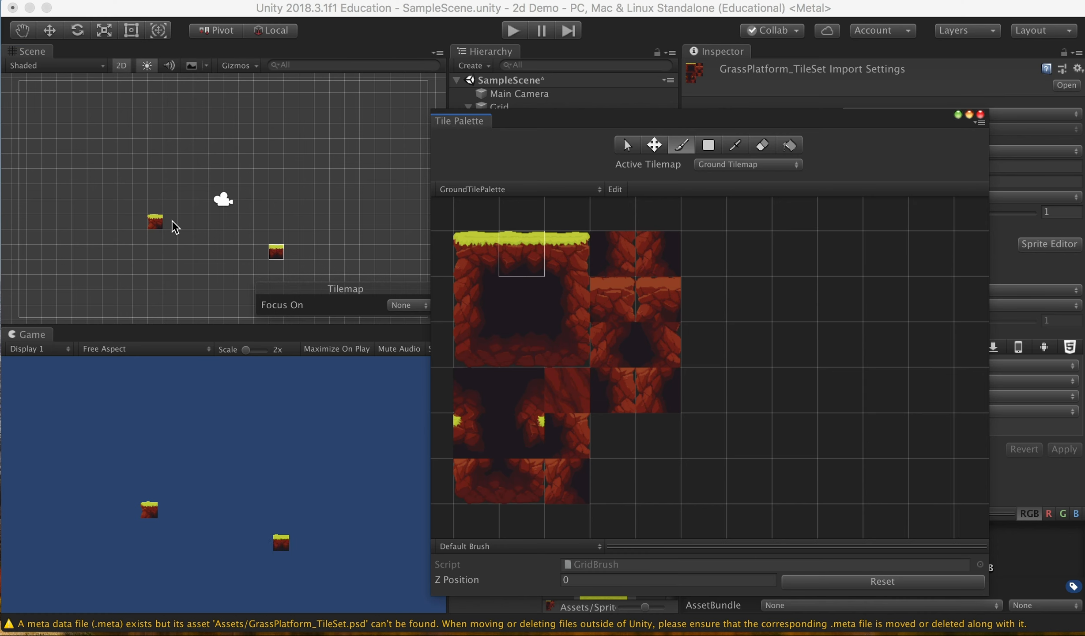
mouse_move(181, 223)
mouse_down()
mouse_move(172, 226)
mouse_move(294, 224)
mouse_up()
click(571, 253)
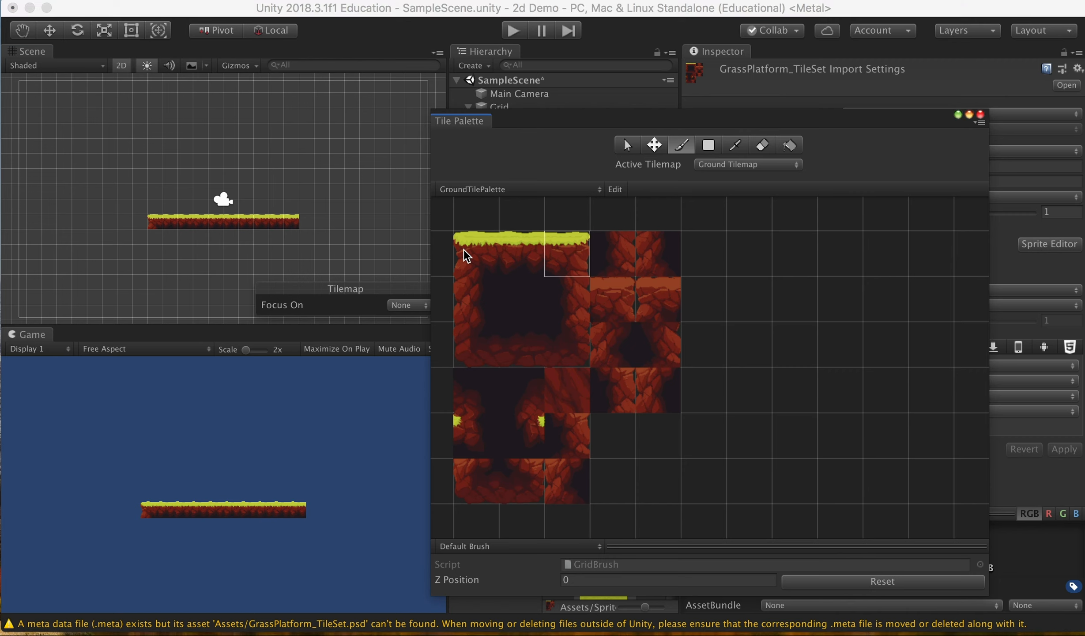
click(307, 221)
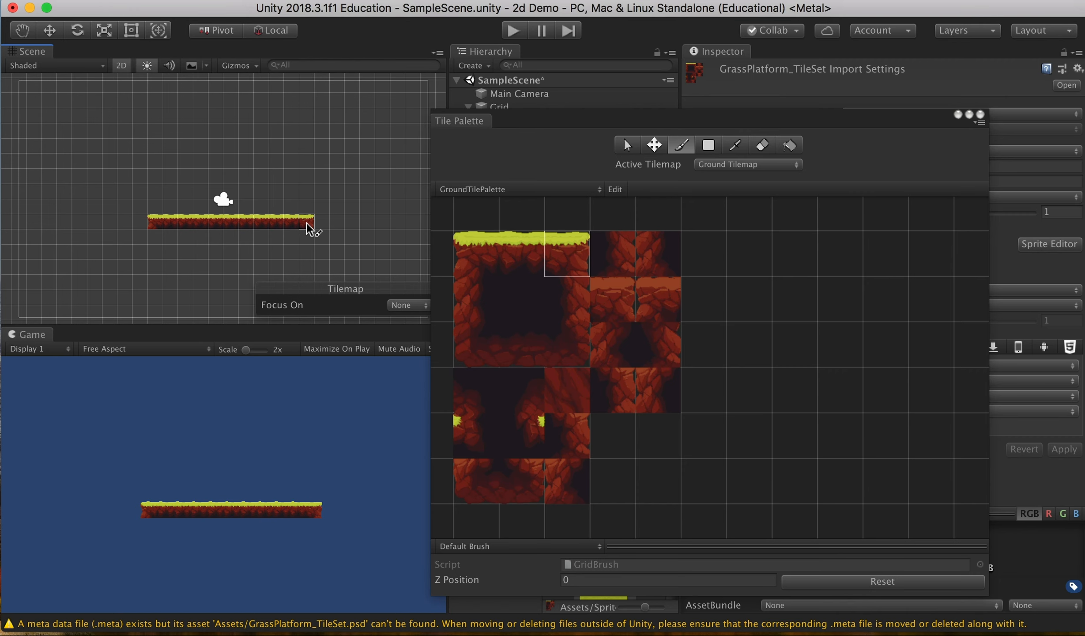
click(515, 301)
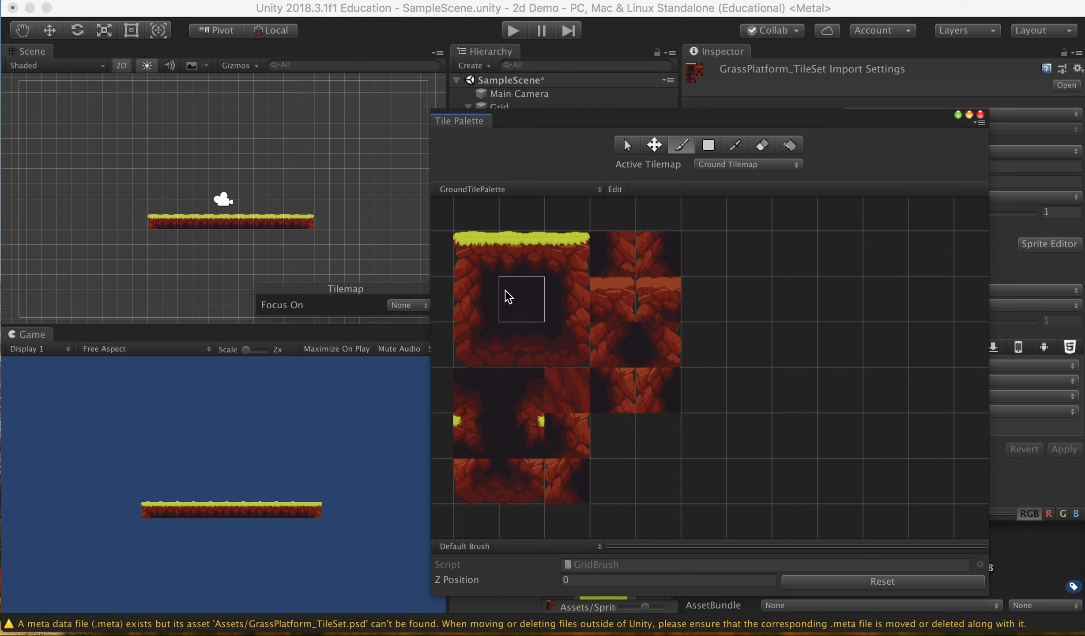
Step: Paint dark fill tiles beneath the grass row and add left and right rock wall tiles
drag(175, 241, 301, 246)
click(466, 292)
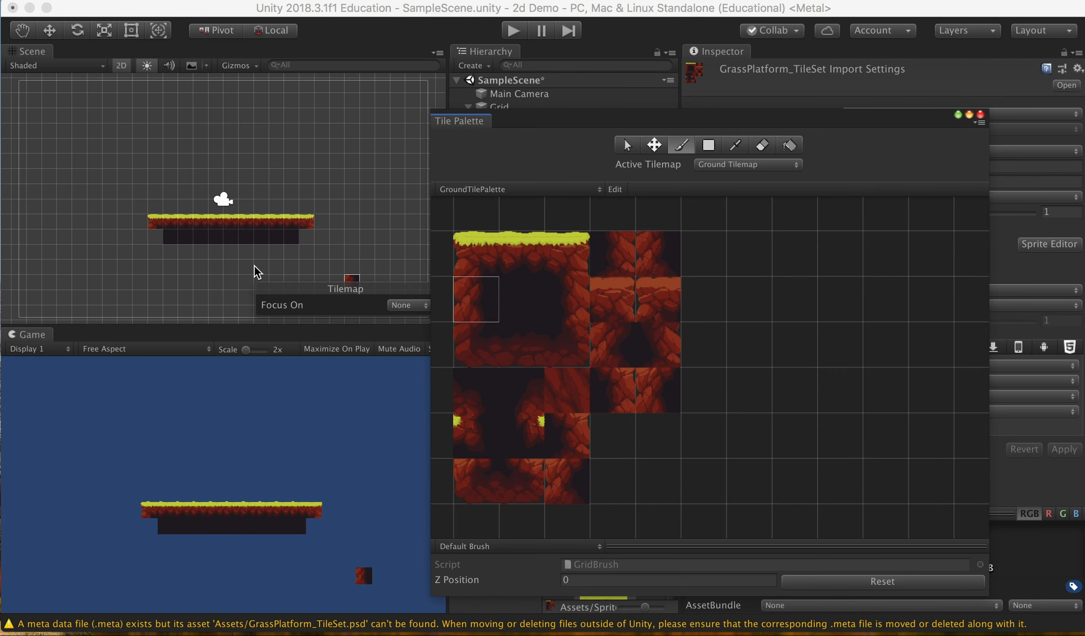
click(151, 242)
click(582, 294)
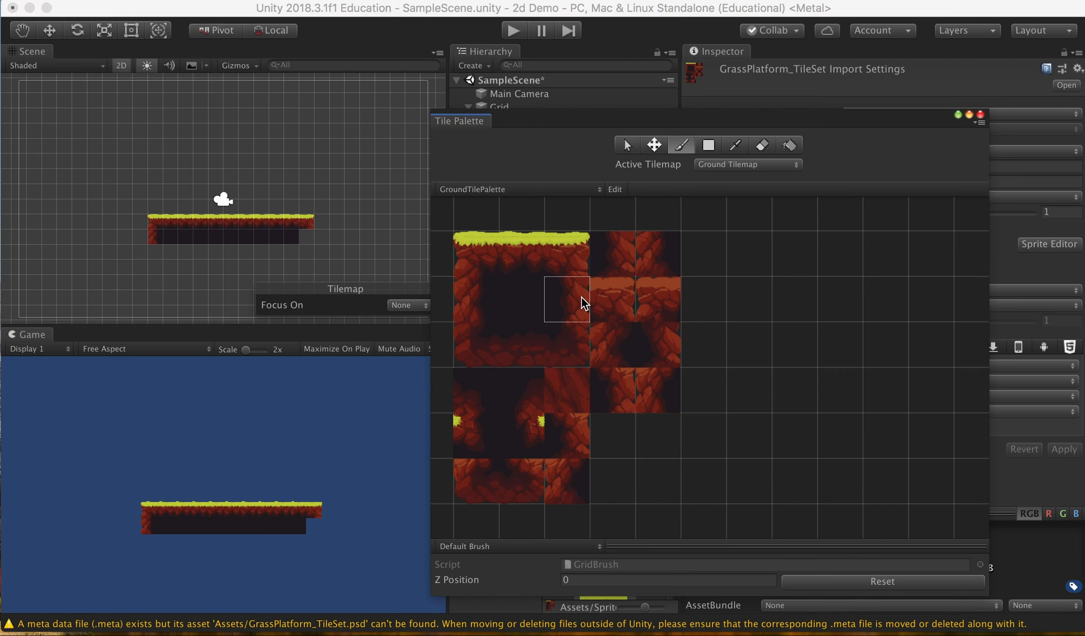
click(308, 237)
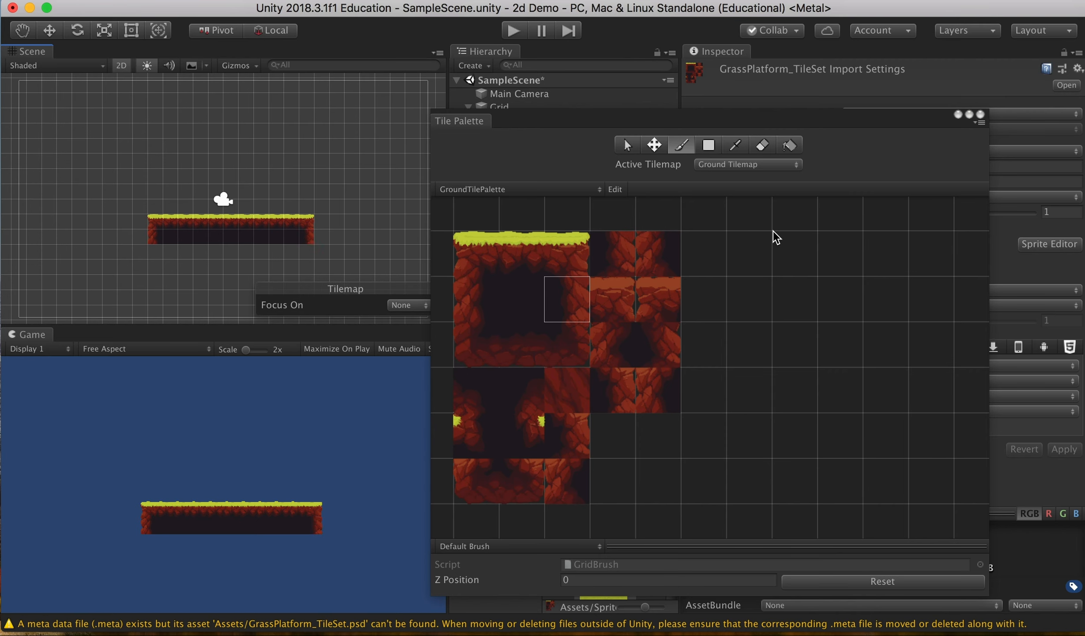
Step: Paint the lower corner tiles and a rocky bottom edge across the platform's base
click(583, 351)
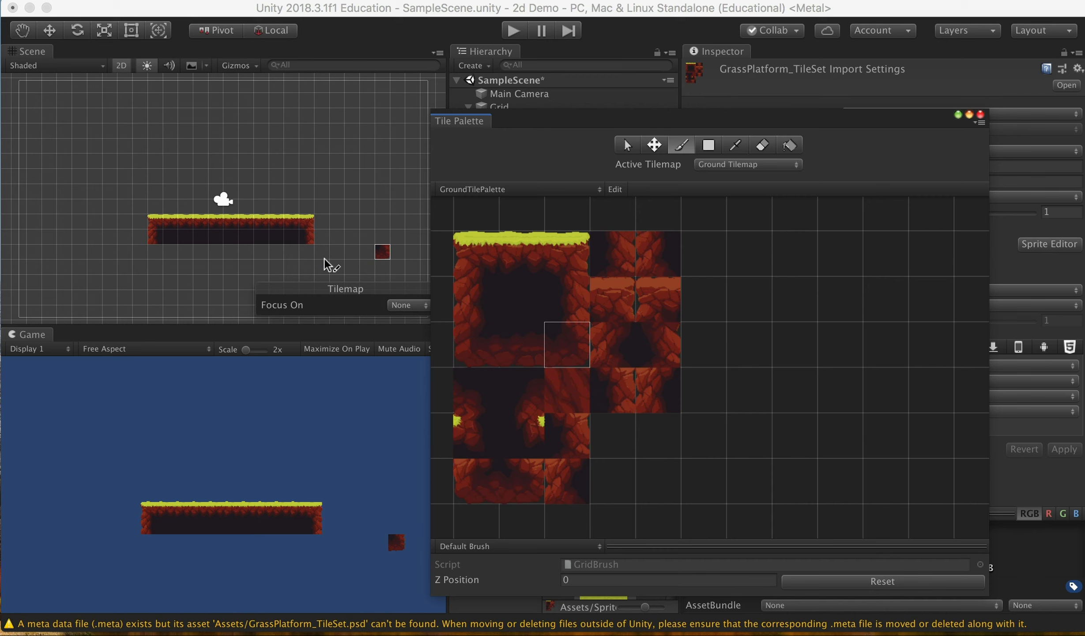
click(308, 253)
click(461, 346)
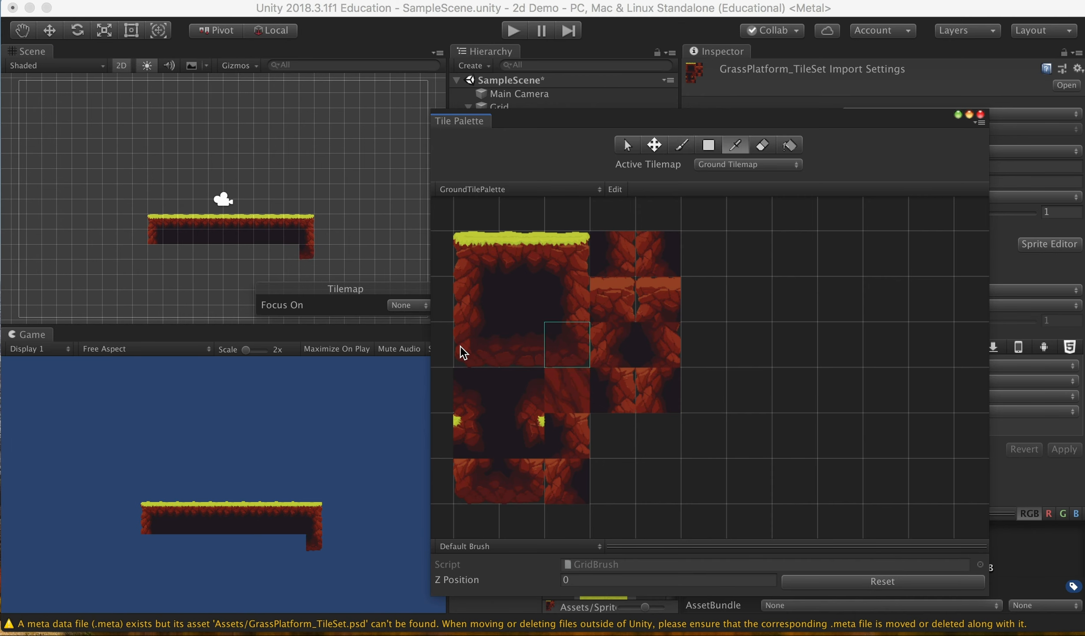
click(156, 254)
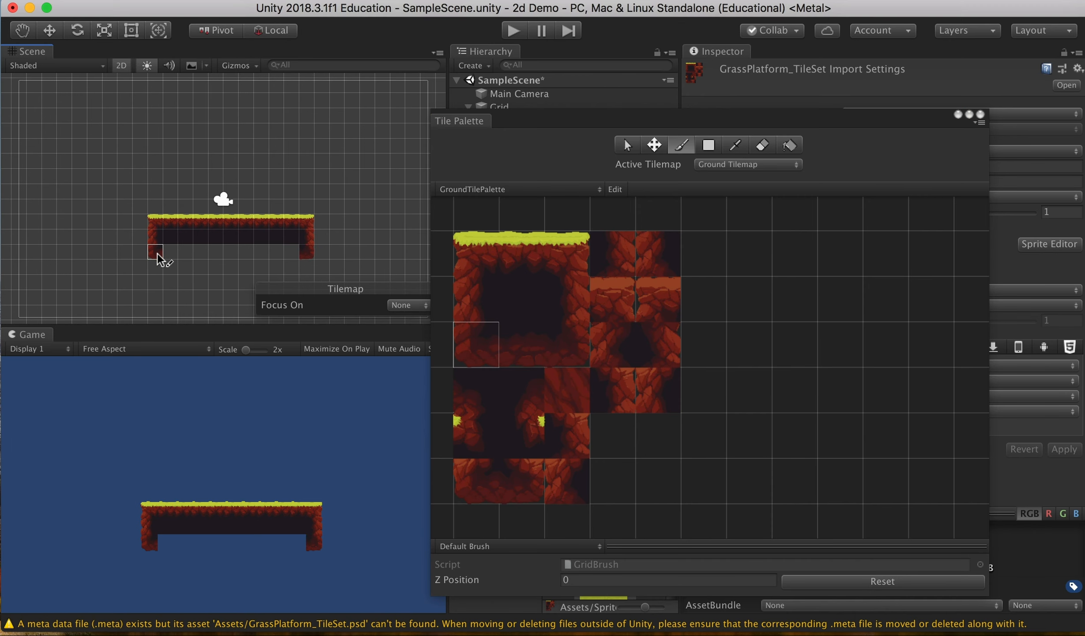
click(540, 358)
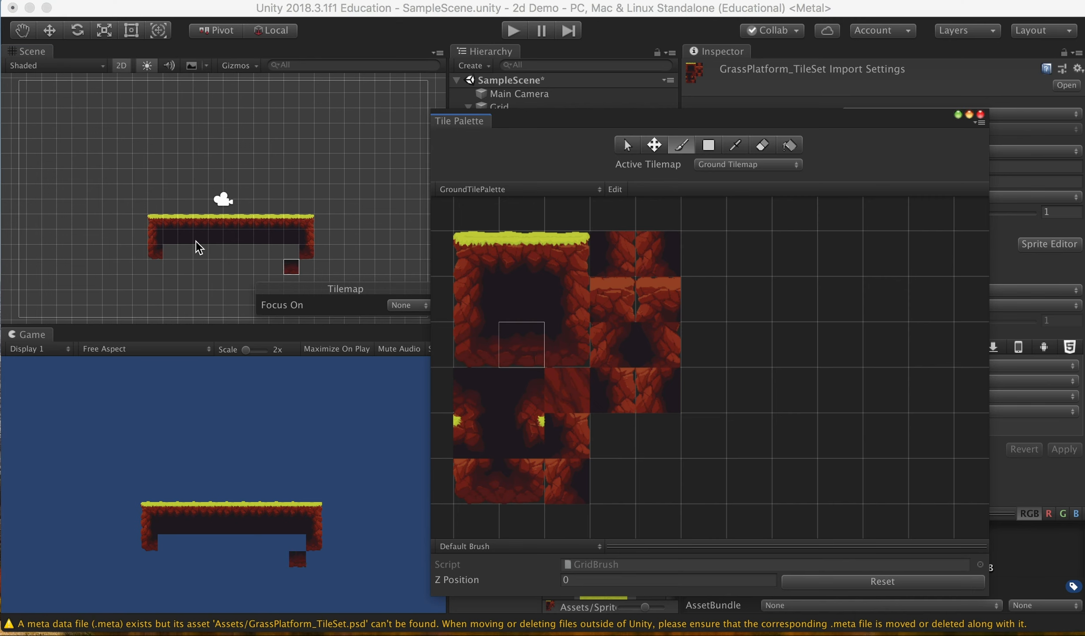
click(200, 256)
drag(172, 256, 293, 253)
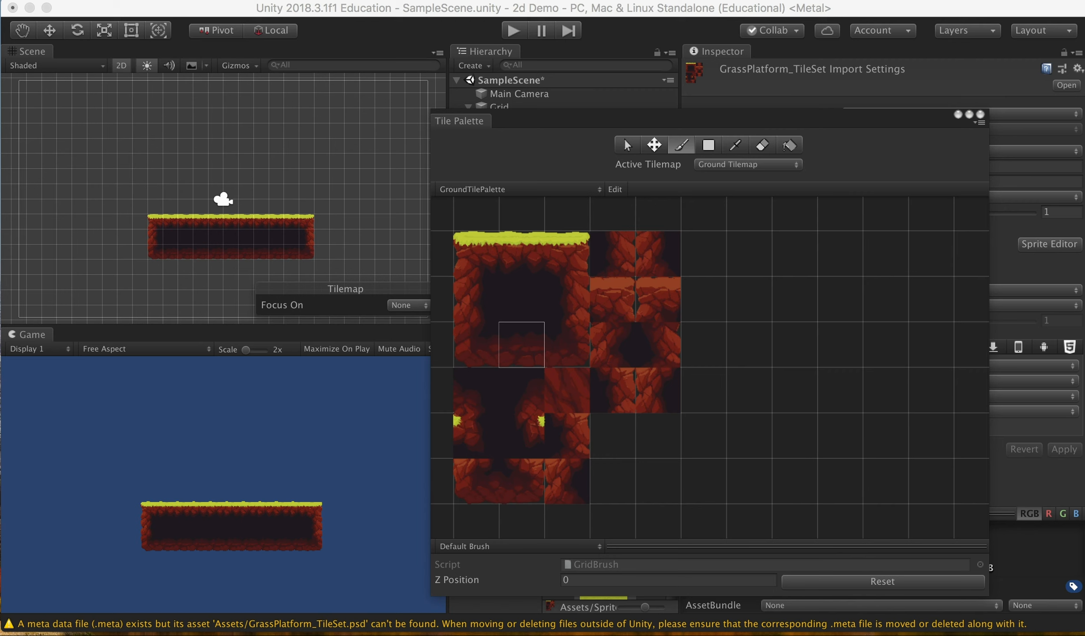
right_click(898, 635)
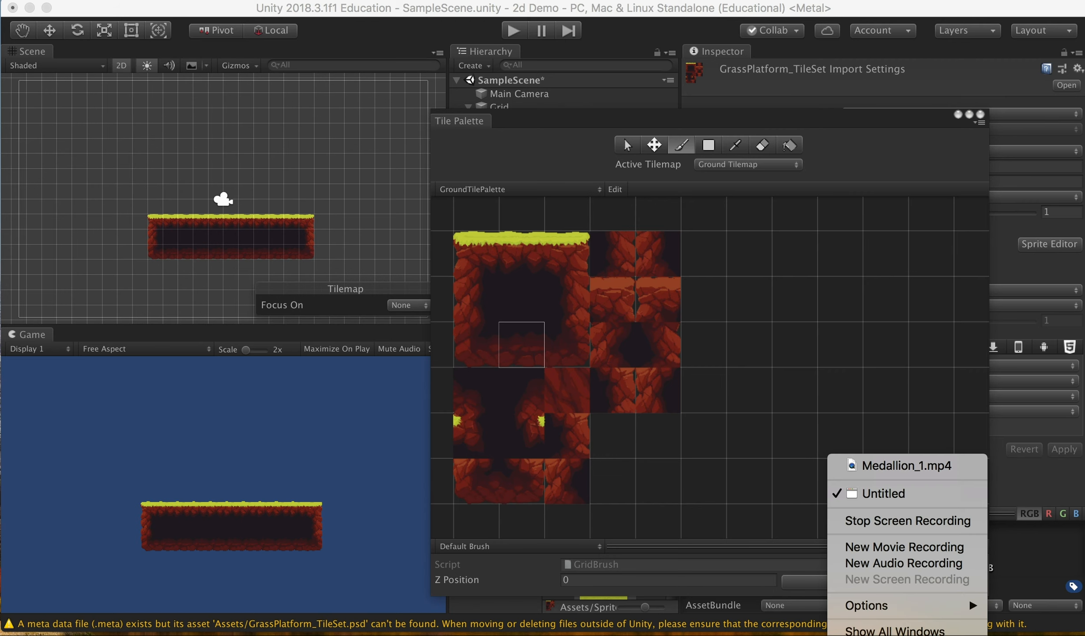